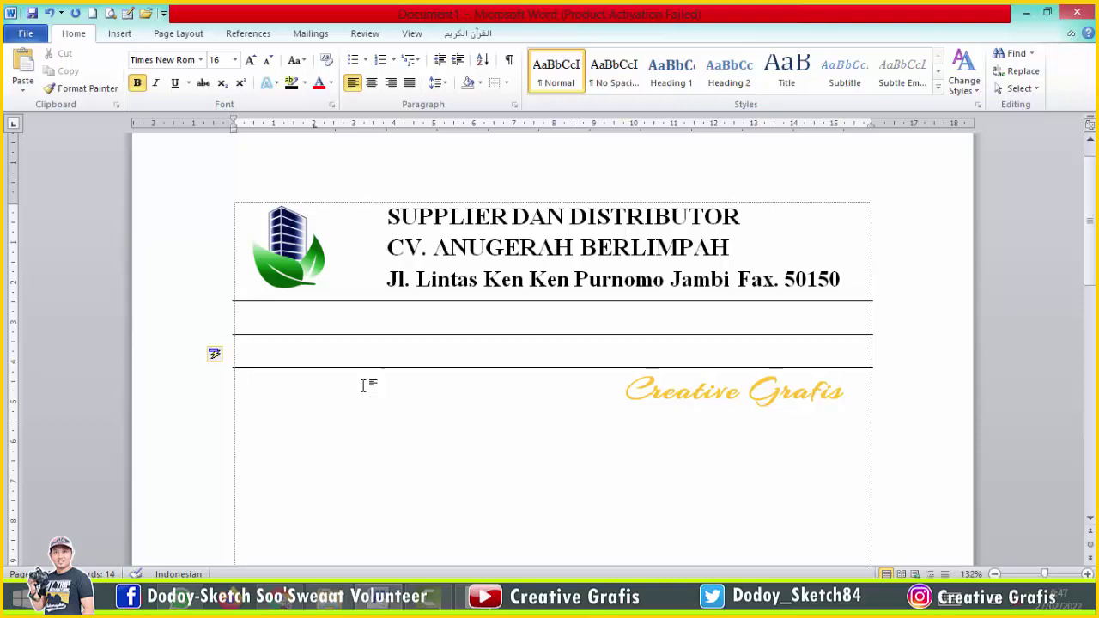
# Step: Insert another thick horizontal line from ___ and two double lines from === below the existing letterhead lines
pyautogui.write('___')
pyautogui.press('Return')
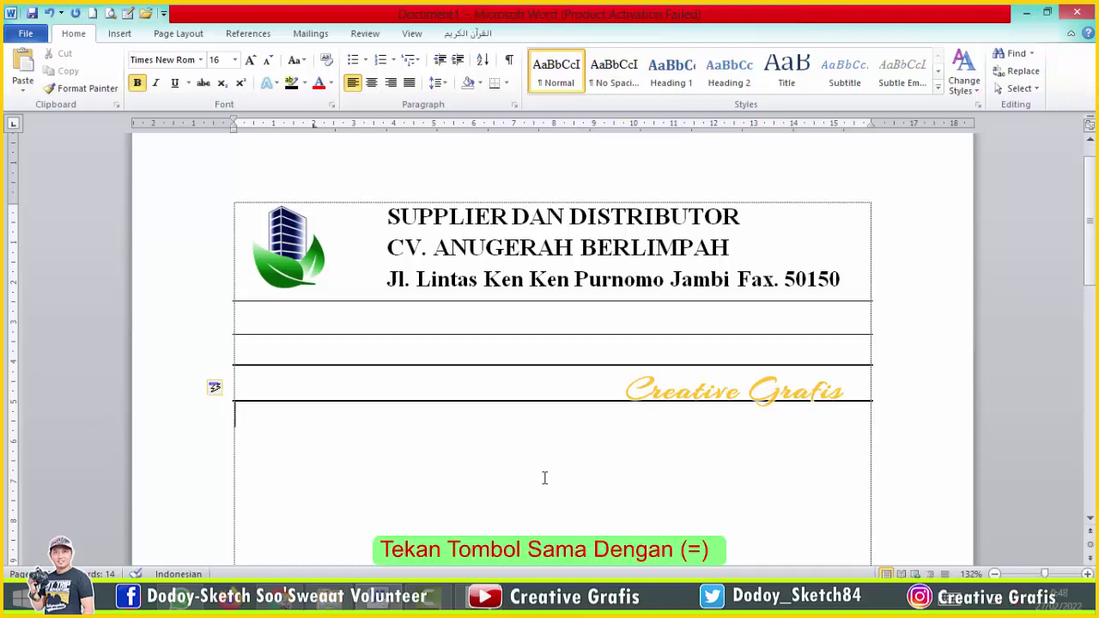
pyautogui.write('===')
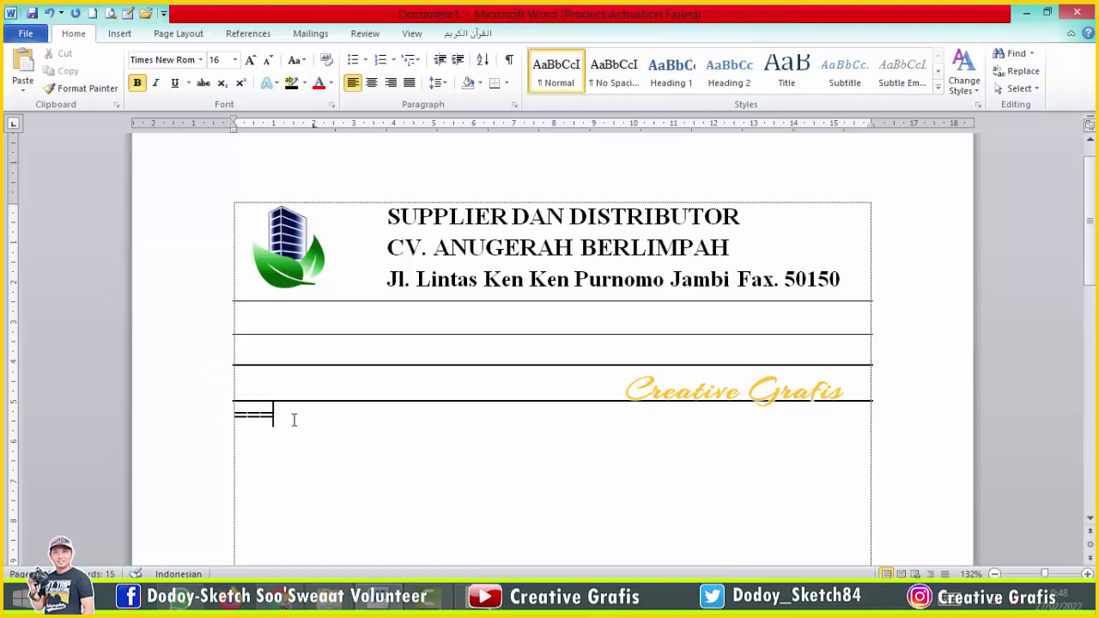
pyautogui.press('Return')
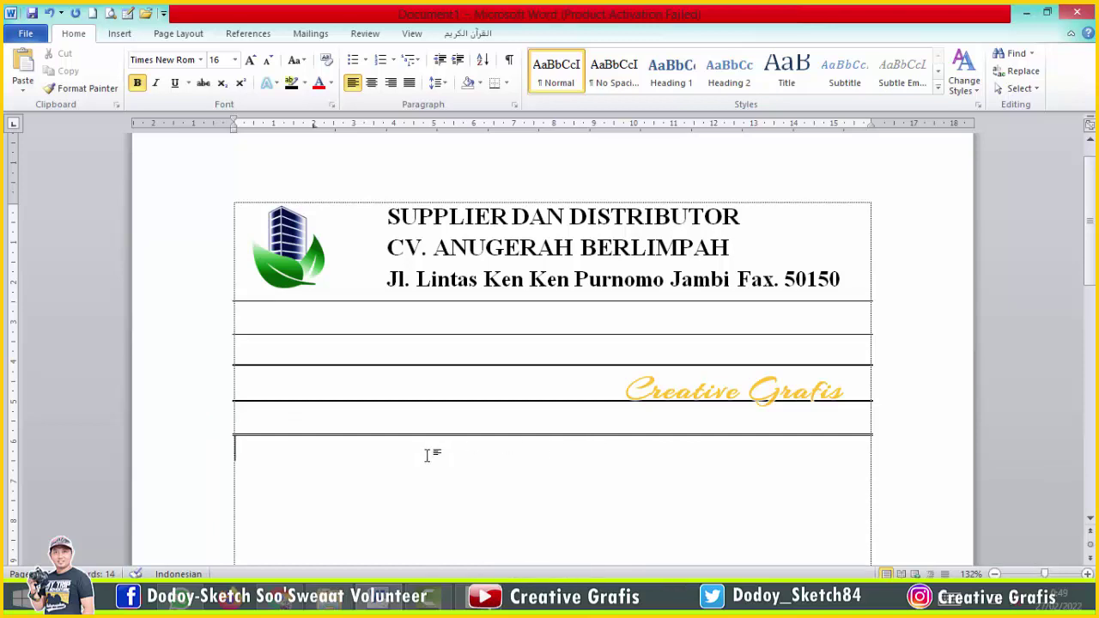
pyautogui.write('===')
pyautogui.press('Return')
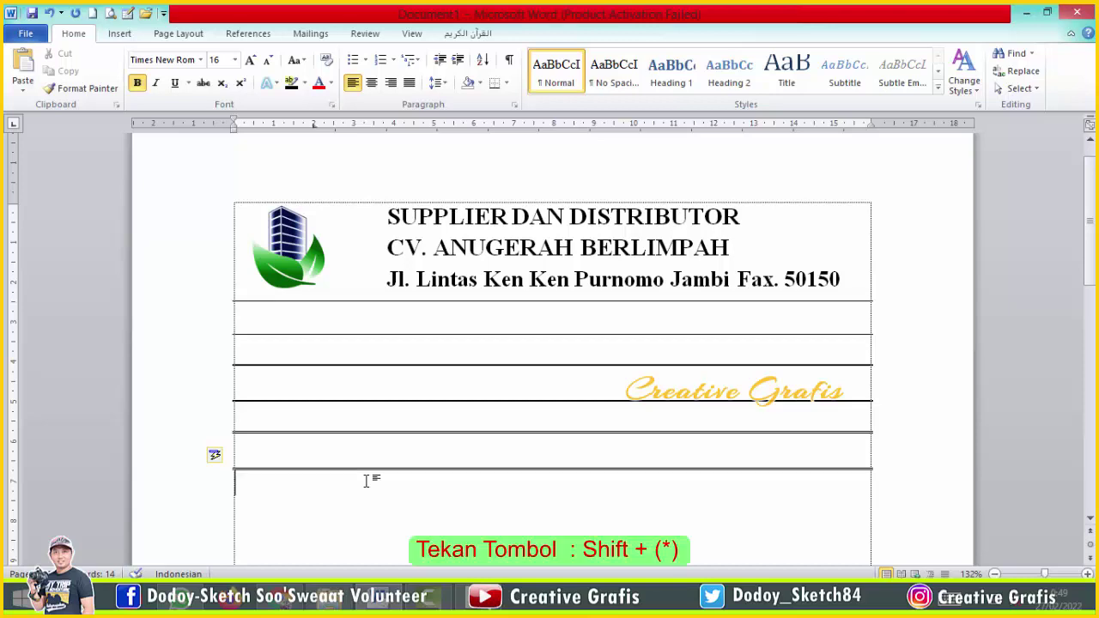
# Step: Insert two dotted horizontal lines from *** beneath the double lines
pyautogui.write('***')
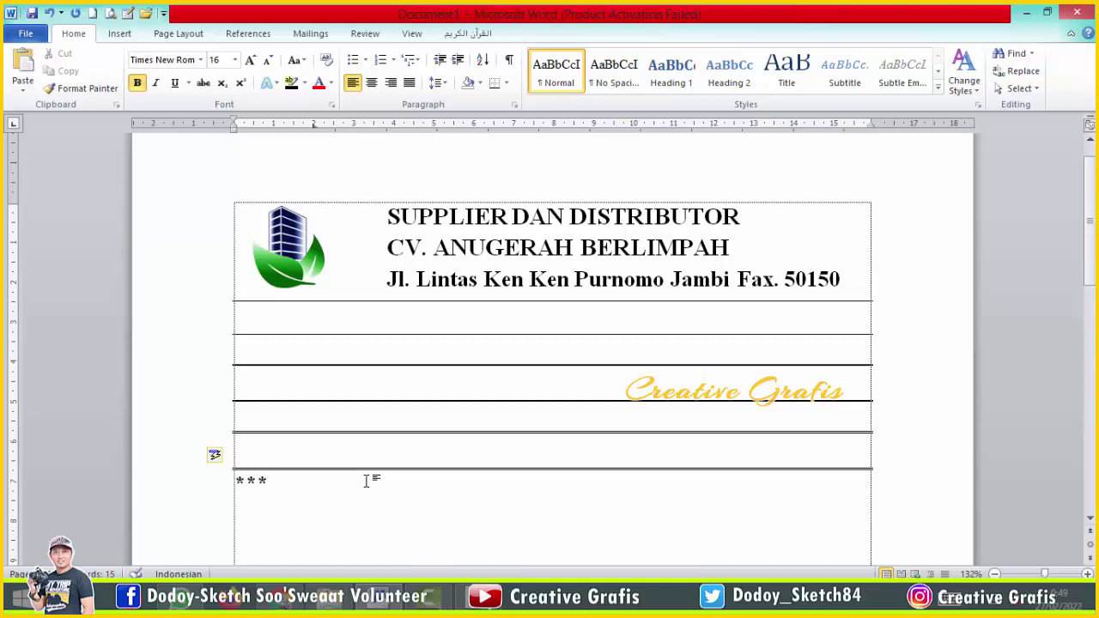
pyautogui.press('Return')
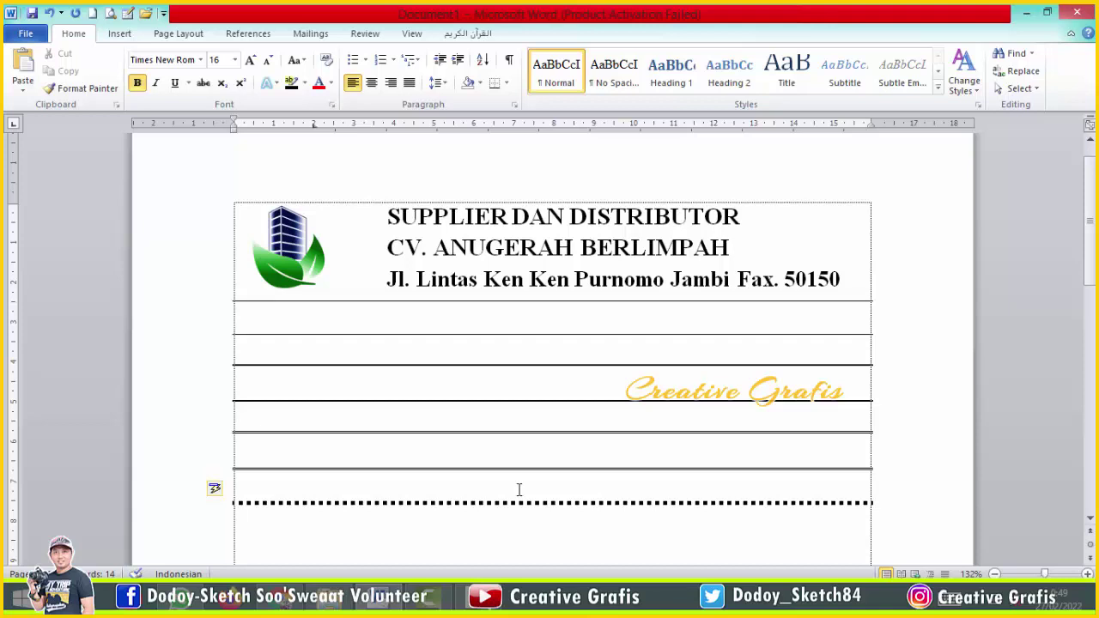
pyautogui.write('***')
pyautogui.press('Return')
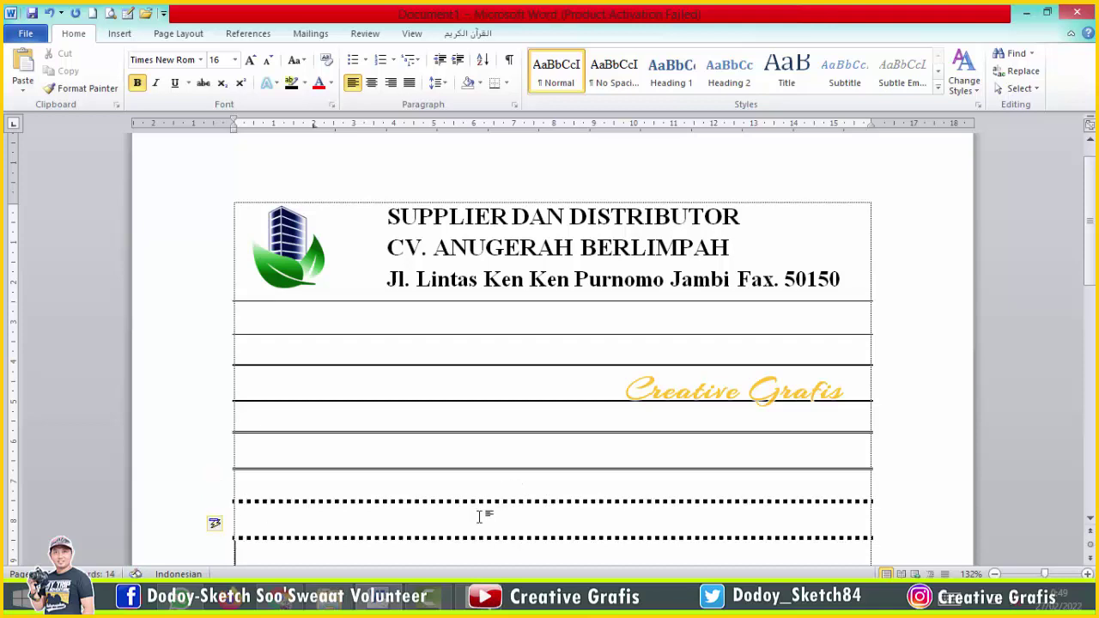
# Step: Leave a blank line under the dotted lines and insert a triple horizontal line from ####
pyautogui.scroll(-3, 494, 519)
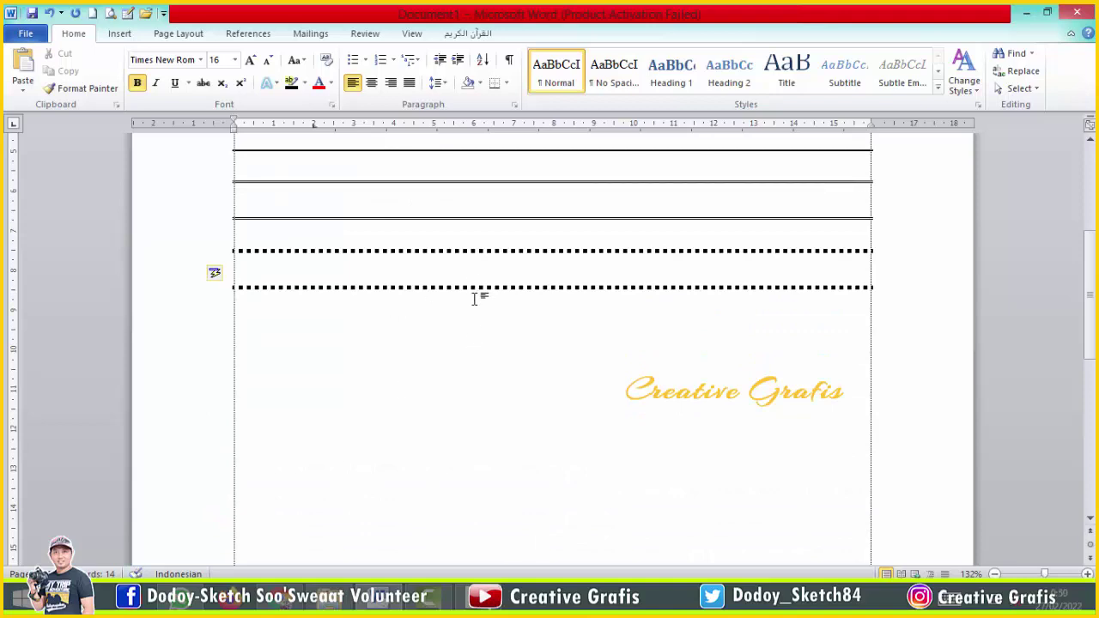
pyautogui.scroll(2, 395, 311)
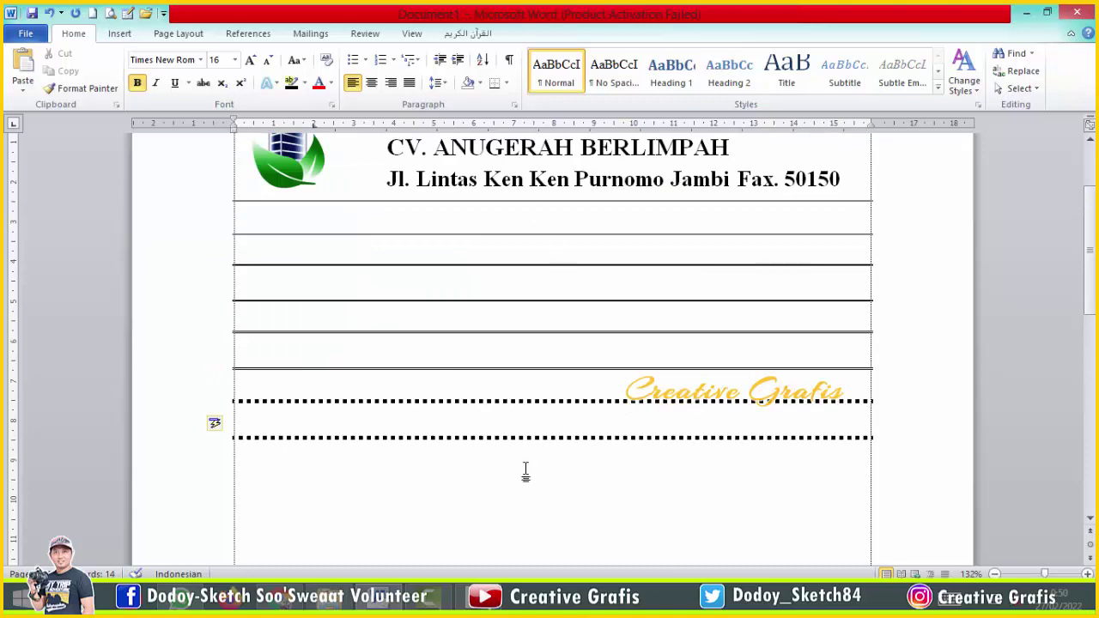
pyautogui.press('Return')
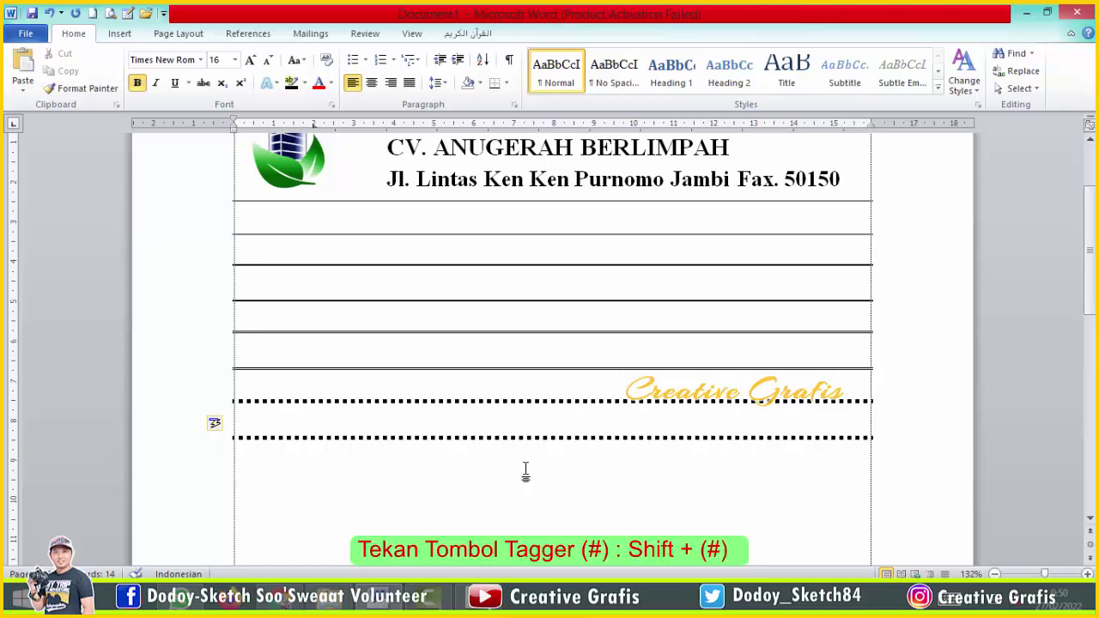
pyautogui.write('333')
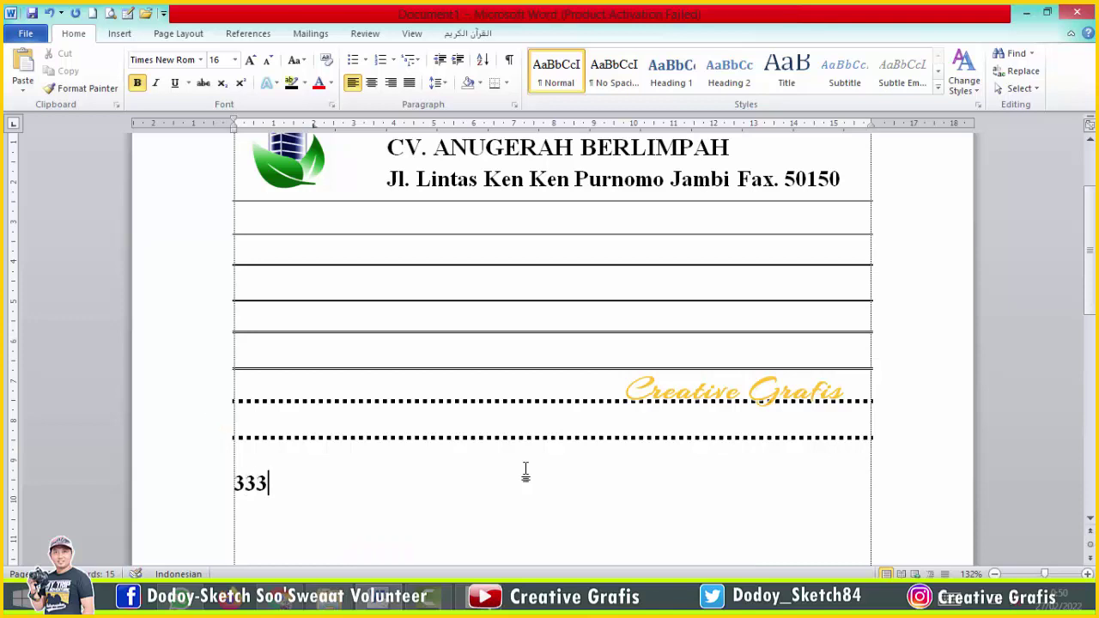
pyautogui.press('BackSpace')
pyautogui.press('BackSpace')
pyautogui.press('BackSpace')
pyautogui.write('####')
pyautogui.press('Return')
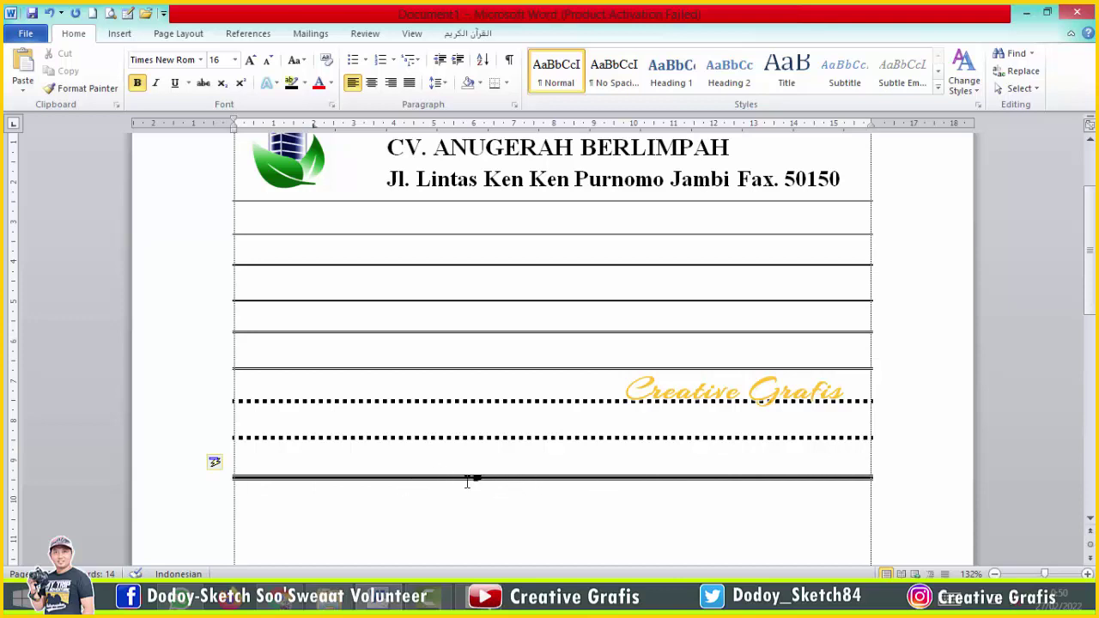
# Step: Try deleting all the horizontal lines below the letterhead, and undo the deletion
pyautogui.scroll(-1, 456, 471)
pyautogui.scroll(2, 498, 467)
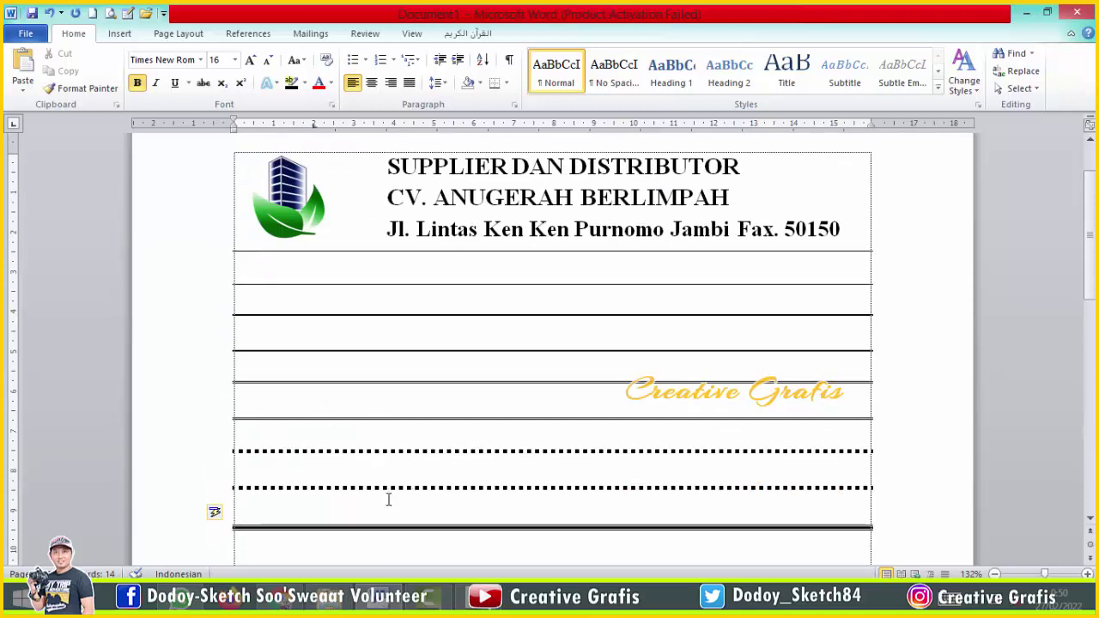
pyautogui.scroll(-2, 357, 497)
pyautogui.scroll(2, 432, 449)
pyautogui.scroll(-1, 532, 469)
pyautogui.moveTo(432, 519); pyautogui.dragTo(393, 234)
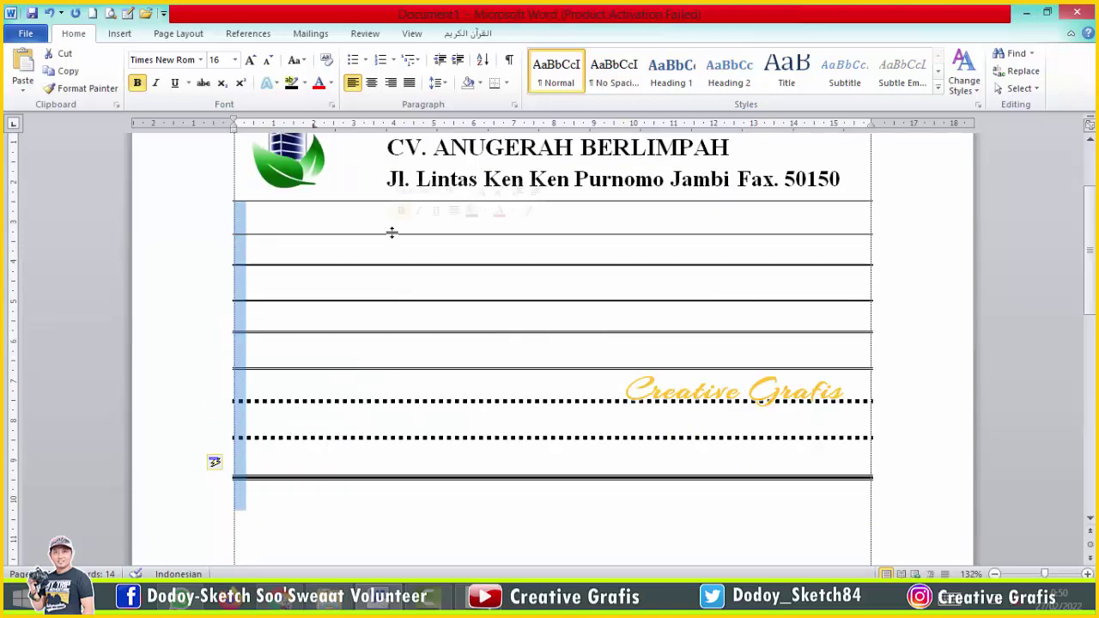
pyautogui.press('Delete')
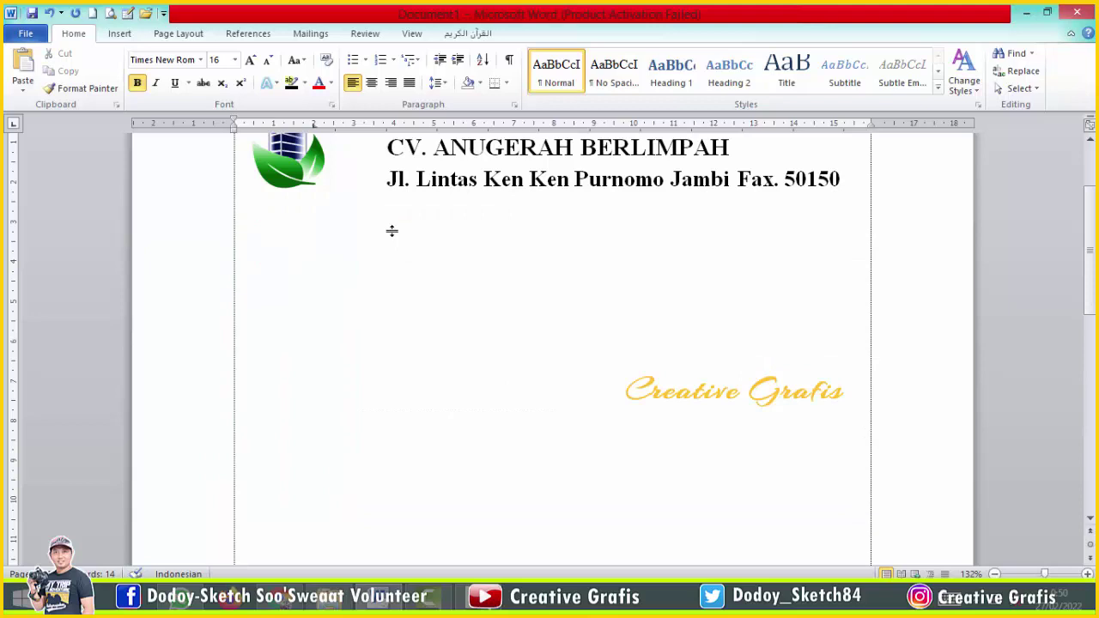
pyautogui.hotkey('ctrl', 'z')
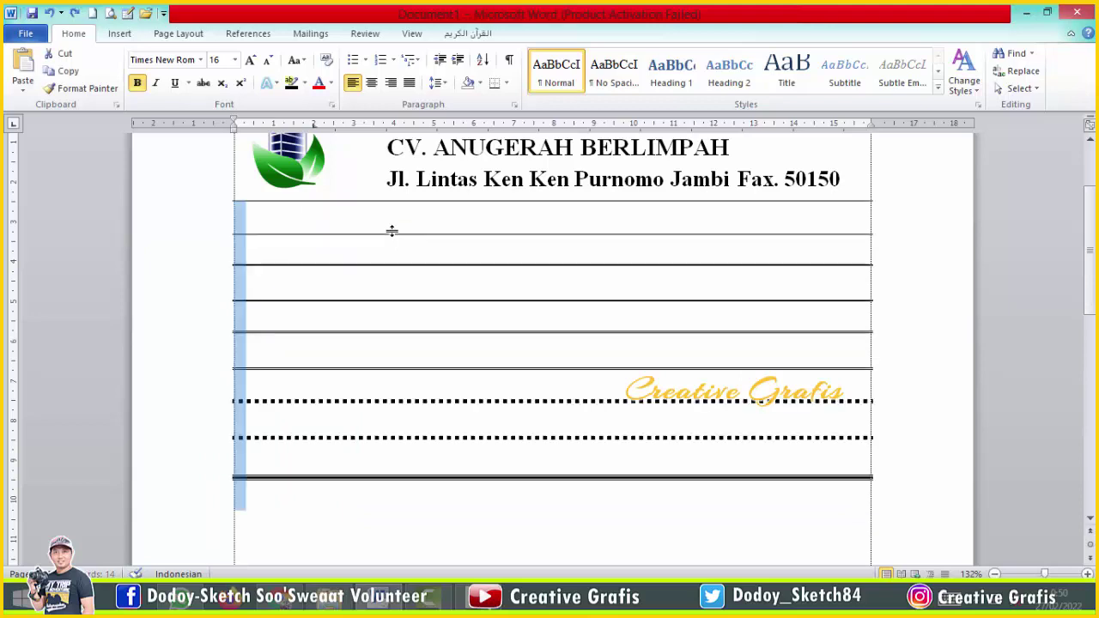
# Step: Remove the triple horizontal line beneath the dotted lines
pyautogui.click(328, 517)
pyautogui.moveTo(272, 512)
pyautogui.mouseDown()
pyautogui.moveTo(271, 431)
pyautogui.moveTo(272, 510)
pyautogui.mouseUp()
pyautogui.click(273, 511)
pyautogui.press('BackSpace')
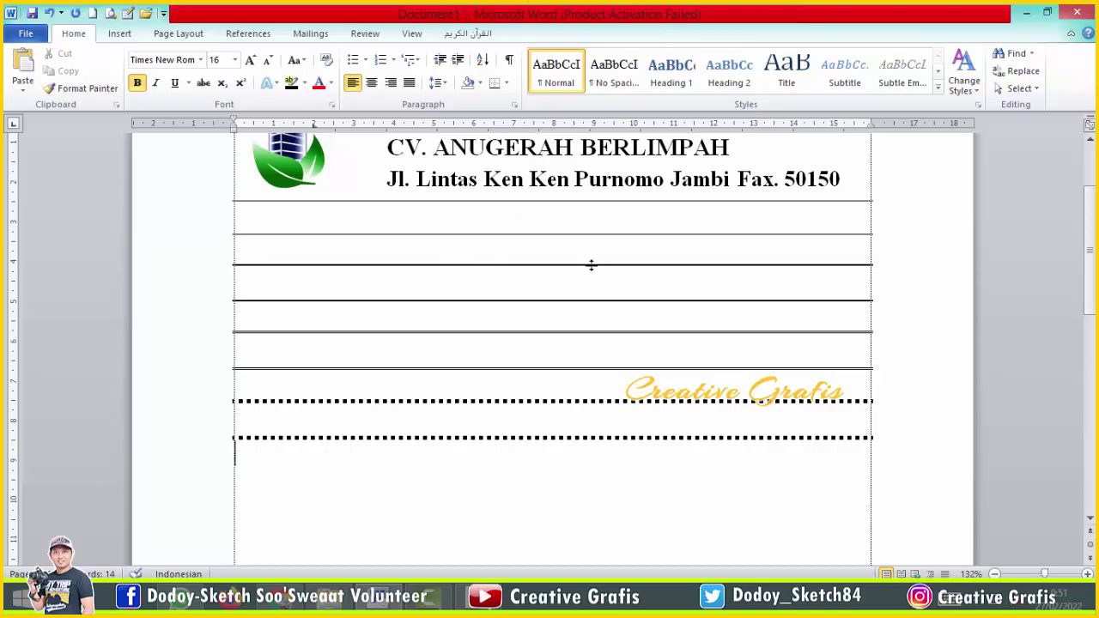
# Step: Try shifting the first thick line and the last dotted line downwards
pyautogui.moveTo(592, 266); pyautogui.dragTo(593, 275)
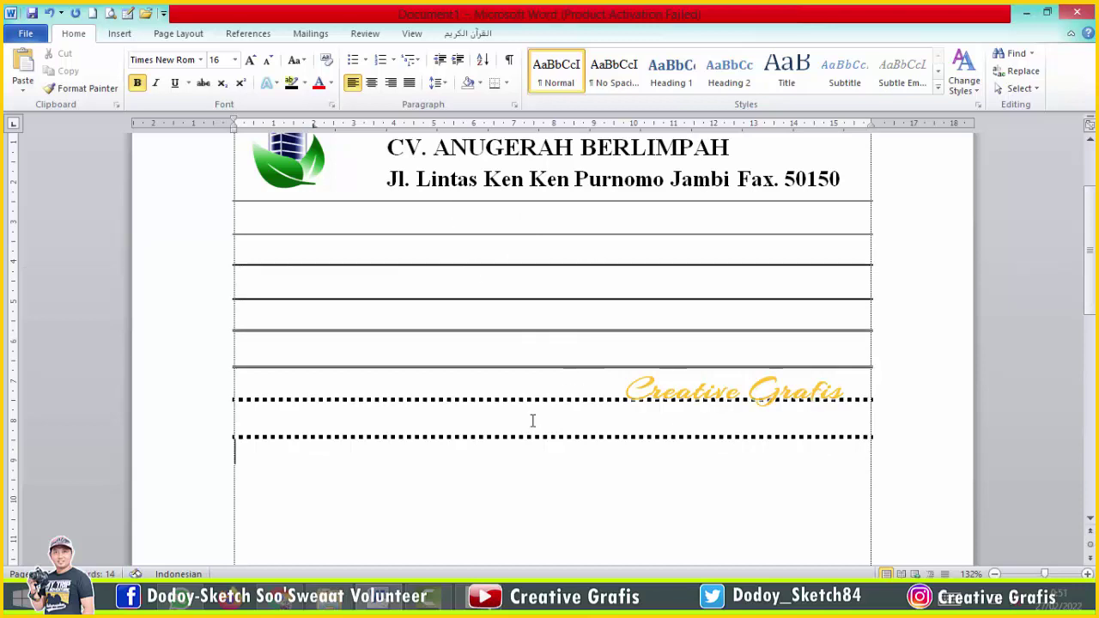
pyautogui.moveTo(520, 436); pyautogui.dragTo(518, 455)
pyautogui.click(521, 407)
pyautogui.click(284, 450)
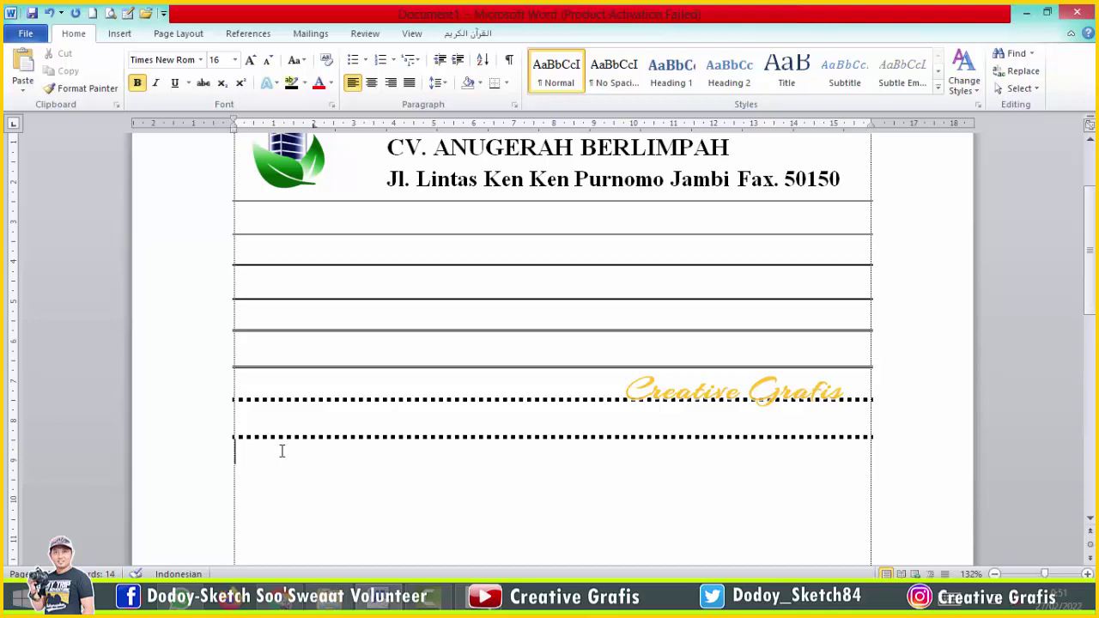
# Step: Clear all the remaining horizontal lines below the letterhead address
pyautogui.hotkey('ctrl', 'z')
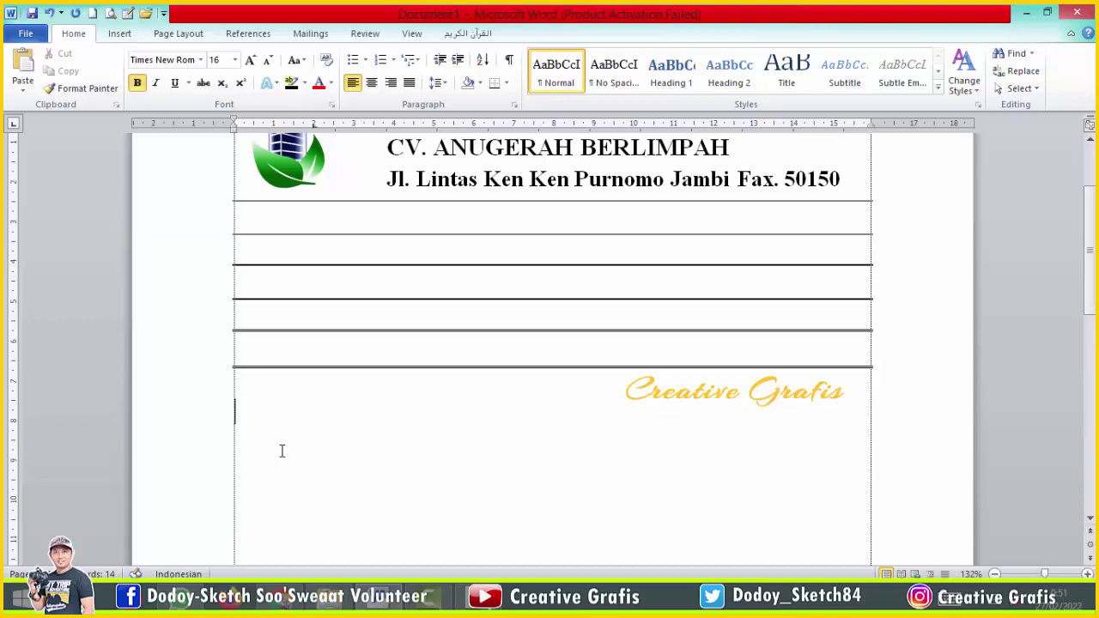
pyautogui.hotkey('ctrl', 'z')
pyautogui.hotkey('ctrl', 'z')
pyautogui.click(364, 219)
pyautogui.hotkey('ctrl', 'z')
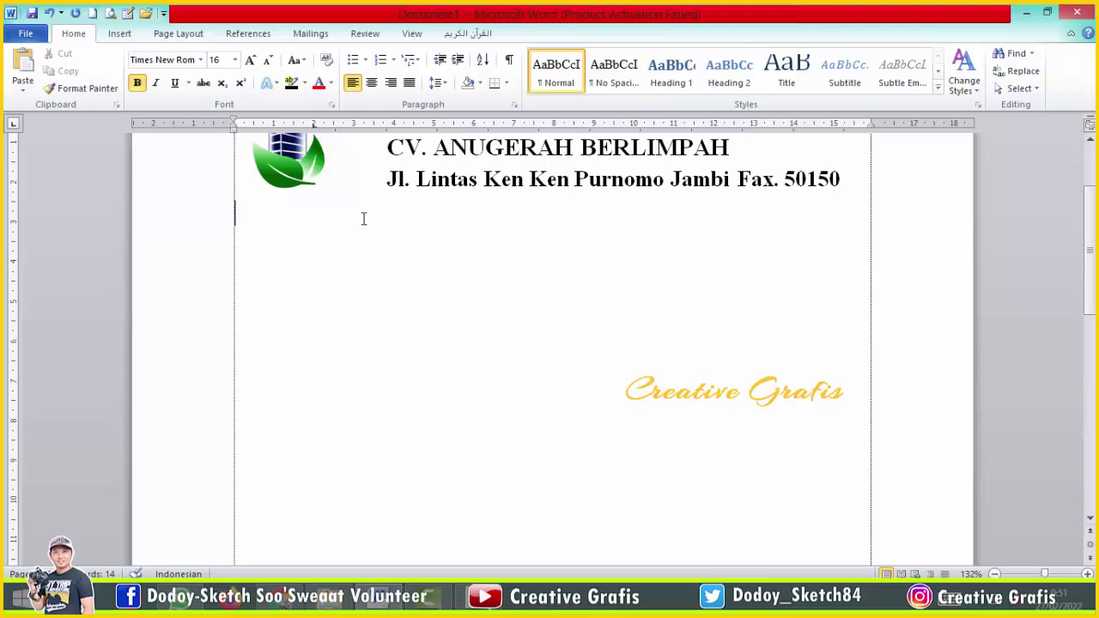
# Step: Insert five horizontal lines below the letterhead address, one each from ---, ___, ===, *** and ###
pyautogui.write('---')
pyautogui.press('Return')
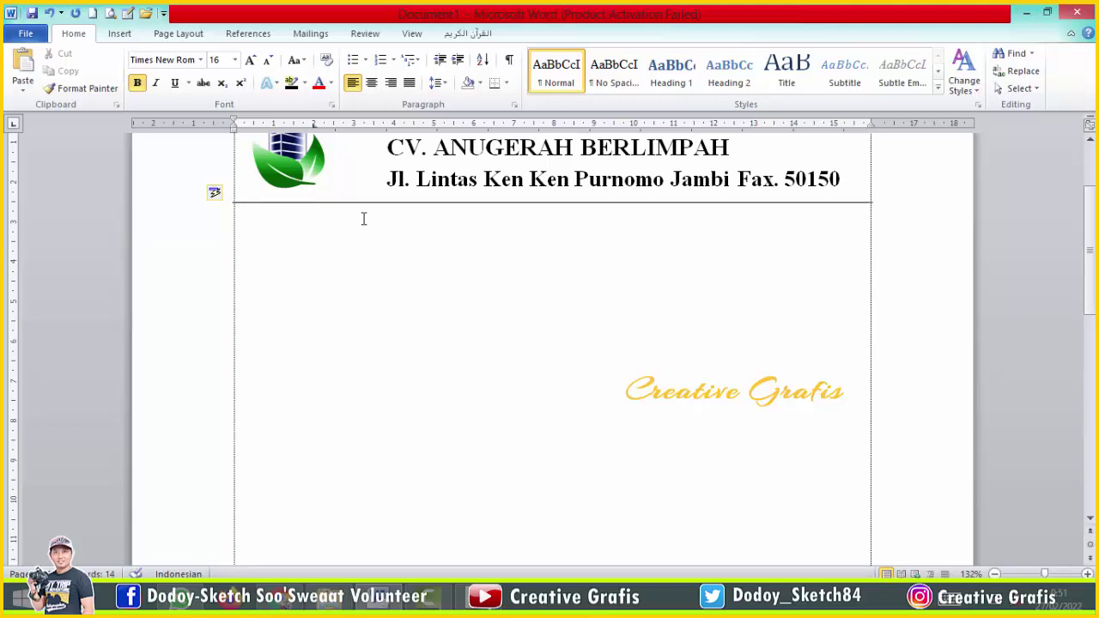
pyautogui.write('___')
pyautogui.press('Return')
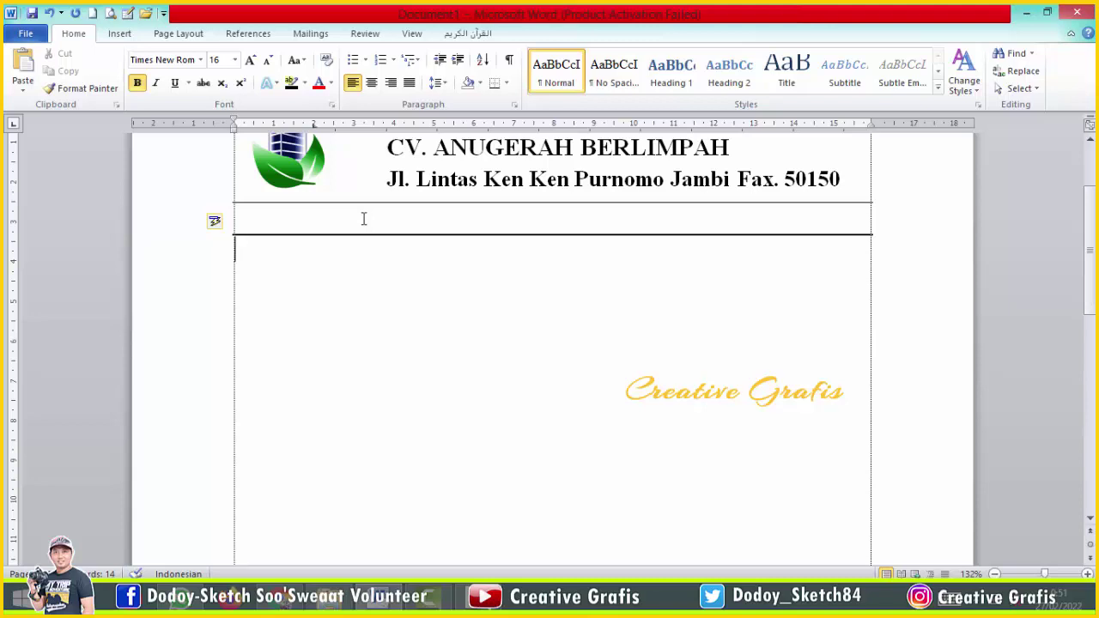
pyautogui.write('===')
pyautogui.press('Return')
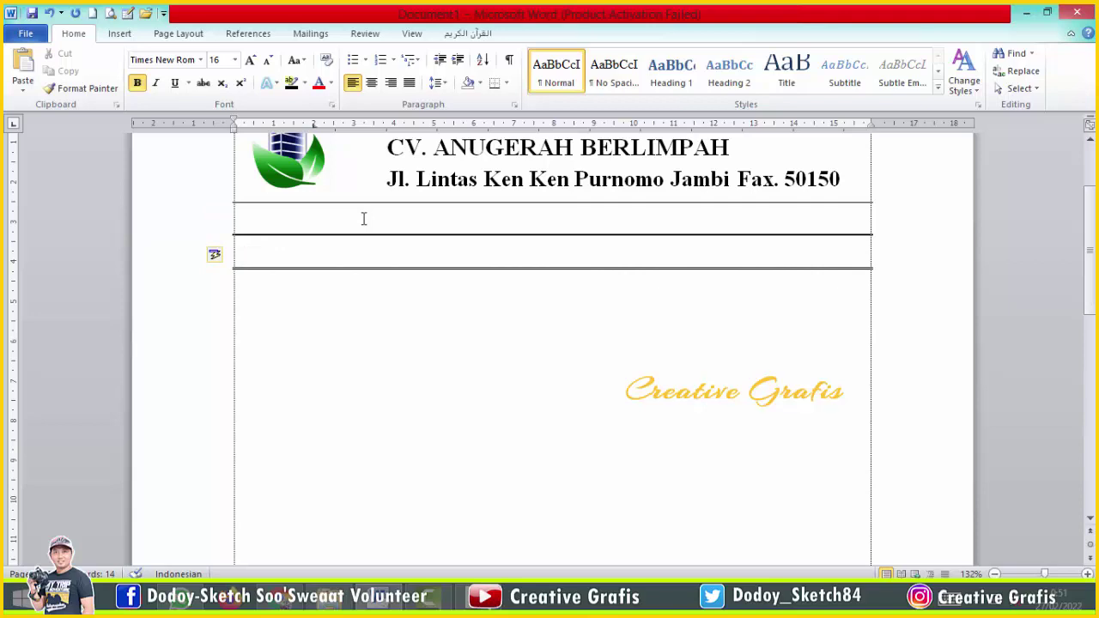
pyautogui.write('***')
pyautogui.press('Return')
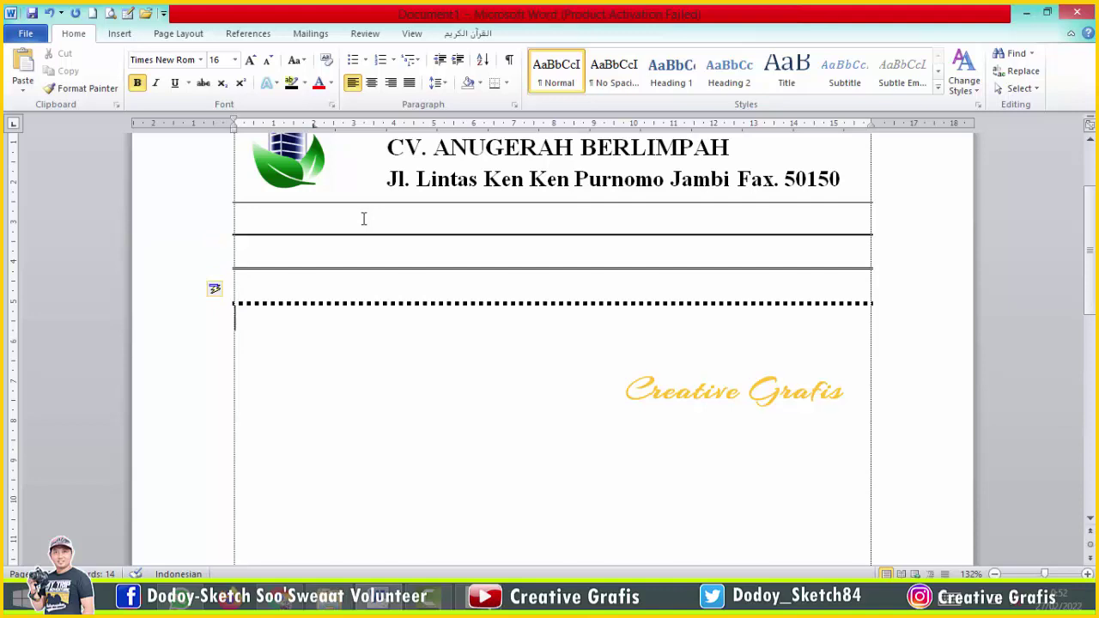
pyautogui.write('###')
pyautogui.press('Return')
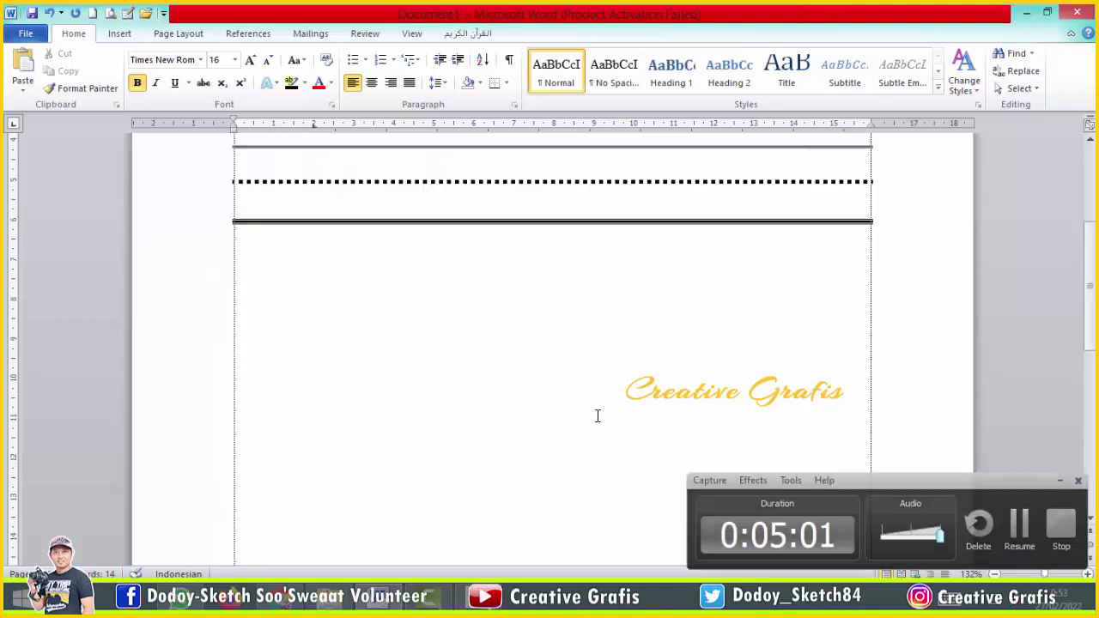
# Step: Write "Padi Tikus" on the line beneath the triple horizontal line
pyautogui.scroll(3, 335, 301)
pyautogui.scroll(1, 335, 304)
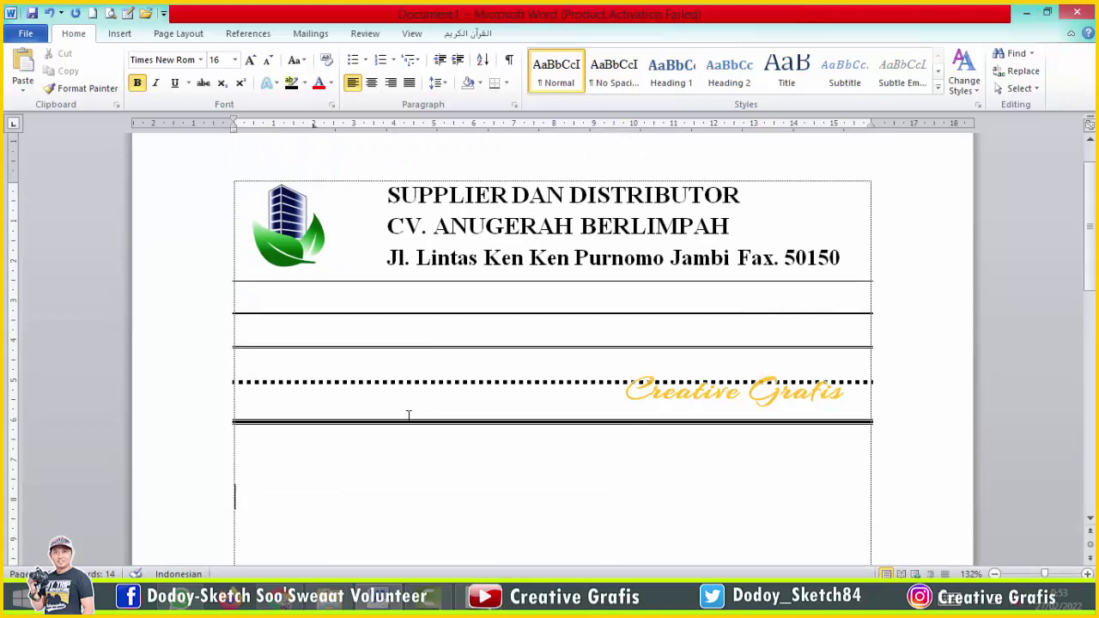
pyautogui.scroll(-1, 375, 456)
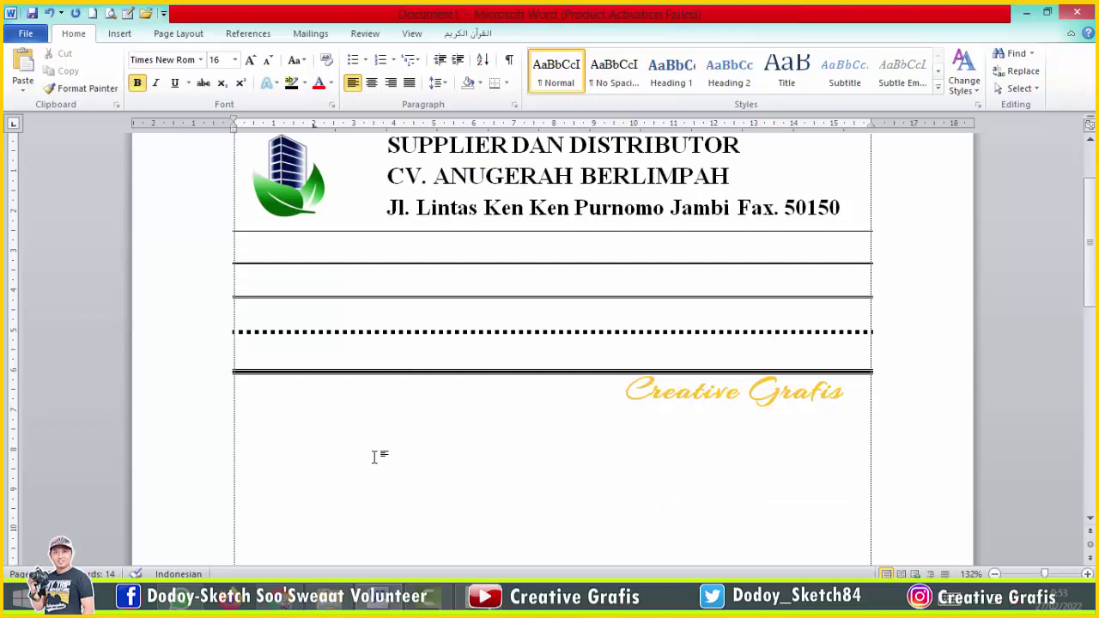
pyautogui.click(244, 417)
pyautogui.write('padi Tikus')
# Step: Insert a right arrow from --> between "Padi" and "Tikus", removing the surplus hyphen before it
pyautogui.press('Left')
pyautogui.press('Left')
pyautogui.press('Left')
pyautogui.press('Left')
pyautogui.press('Left')
pyautogui.press('Left')
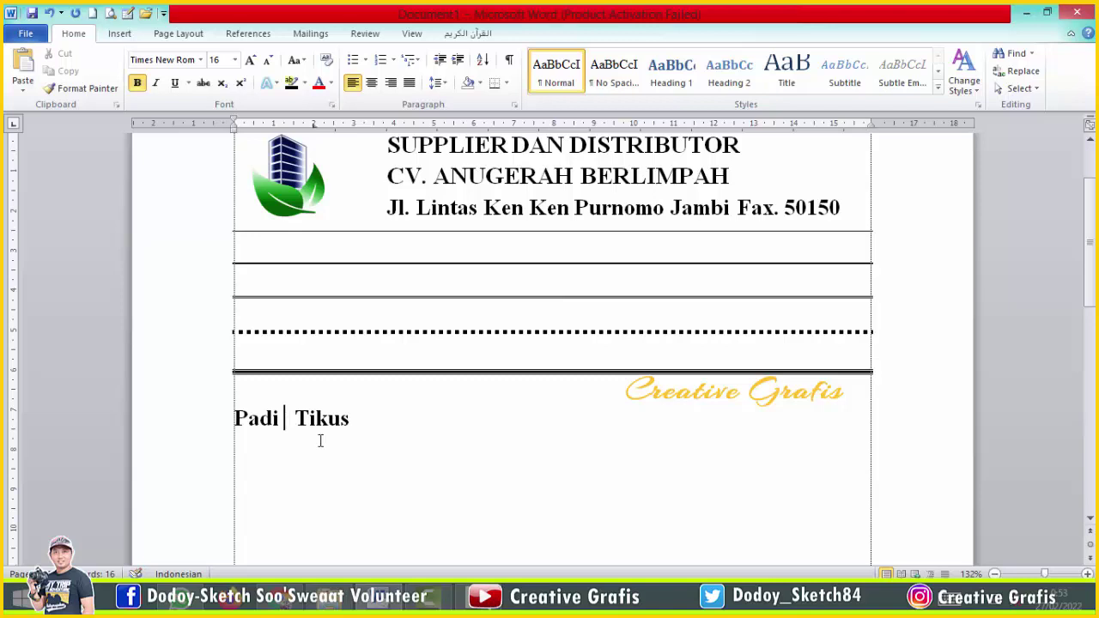
pyautogui.press('Left')
pyautogui.write('---')
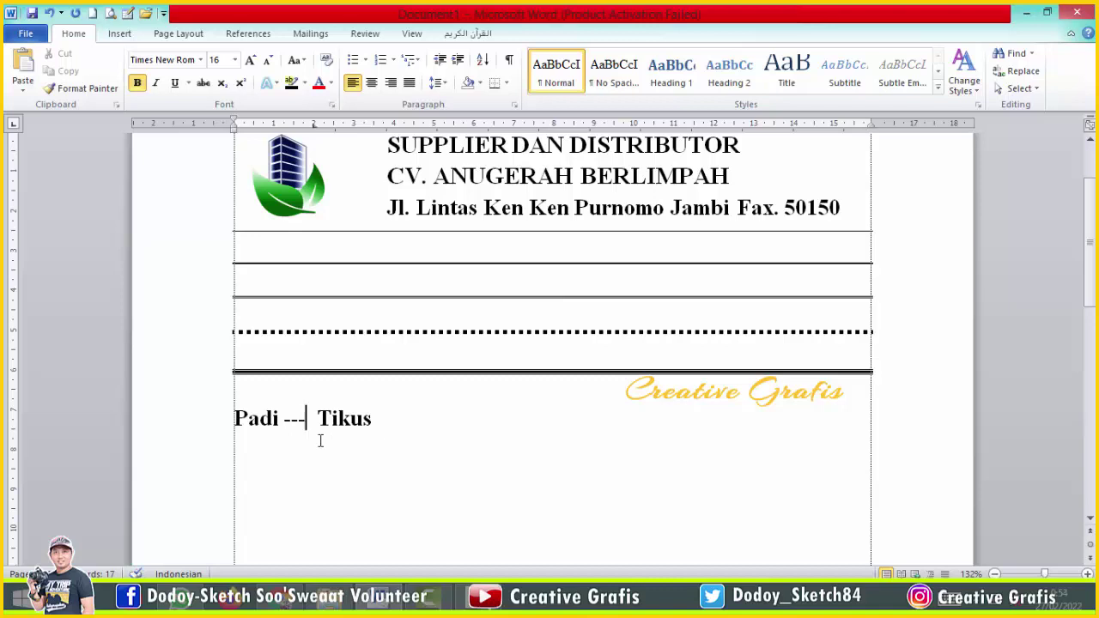
pyautogui.write('>')
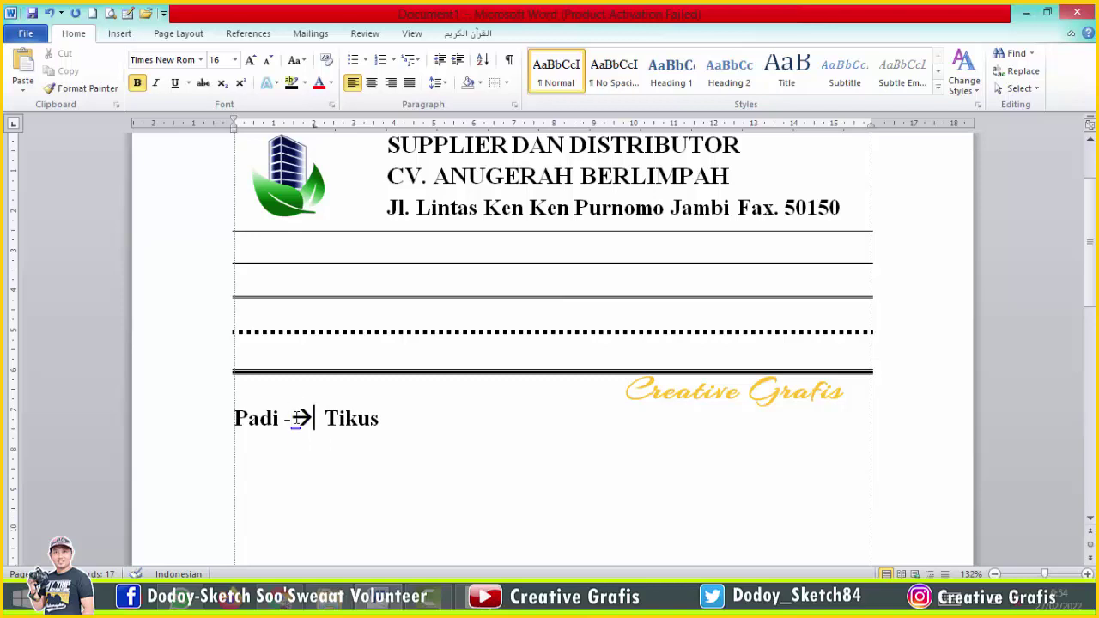
pyautogui.click(292, 418)
pyautogui.press('BackSpace')
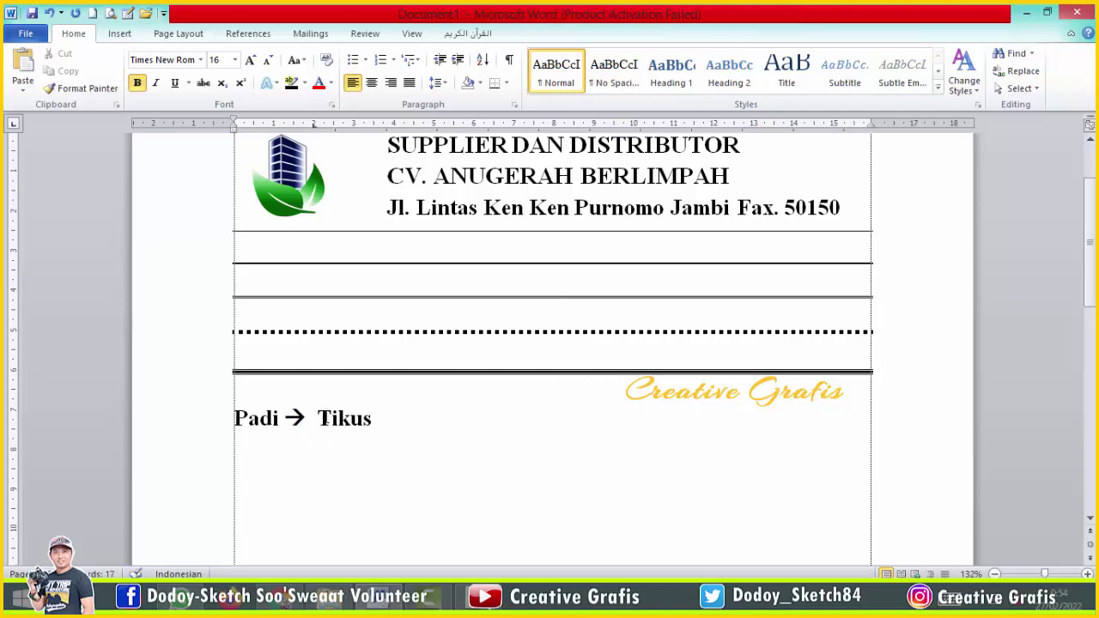
pyautogui.click(307, 419)
pyautogui.press('Delete')
# Step: Add a second right arrow from --> after "Tikus"
pyautogui.click(391, 420)
pyautogui.write('-->')
pyautogui.moveTo(415, 439); pyautogui.dragTo(437, 437)
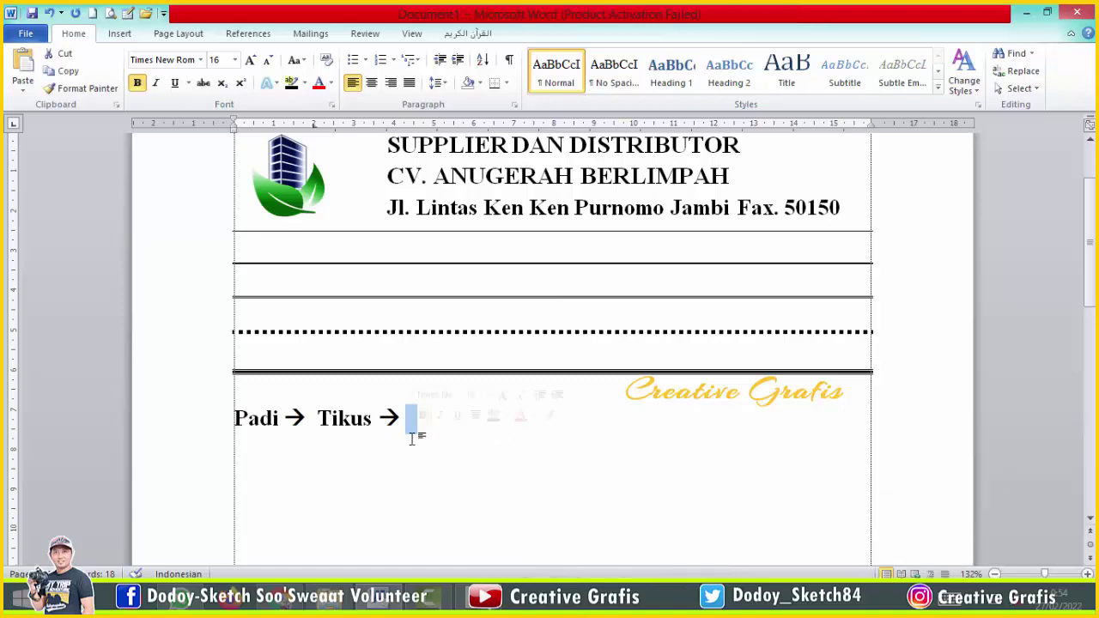
pyautogui.click(413, 432)
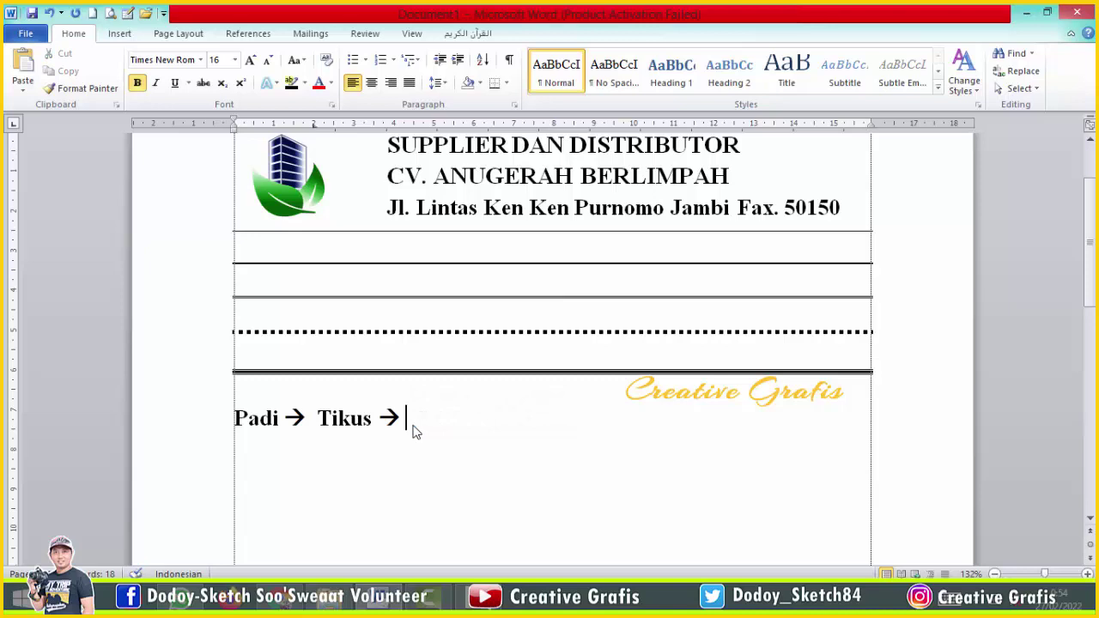
# Step: Add a left arrow from <-- after the second right arrow and select it
pyautogui.write('<')
pyautogui.press('BackSpace')
pyautogui.write('>')
pyautogui.press('BackSpace')
pyautogui.write('<--')
pyautogui.click(412, 422)
pyautogui.click(443, 420)
pyautogui.hotkey('shift', 'Left')
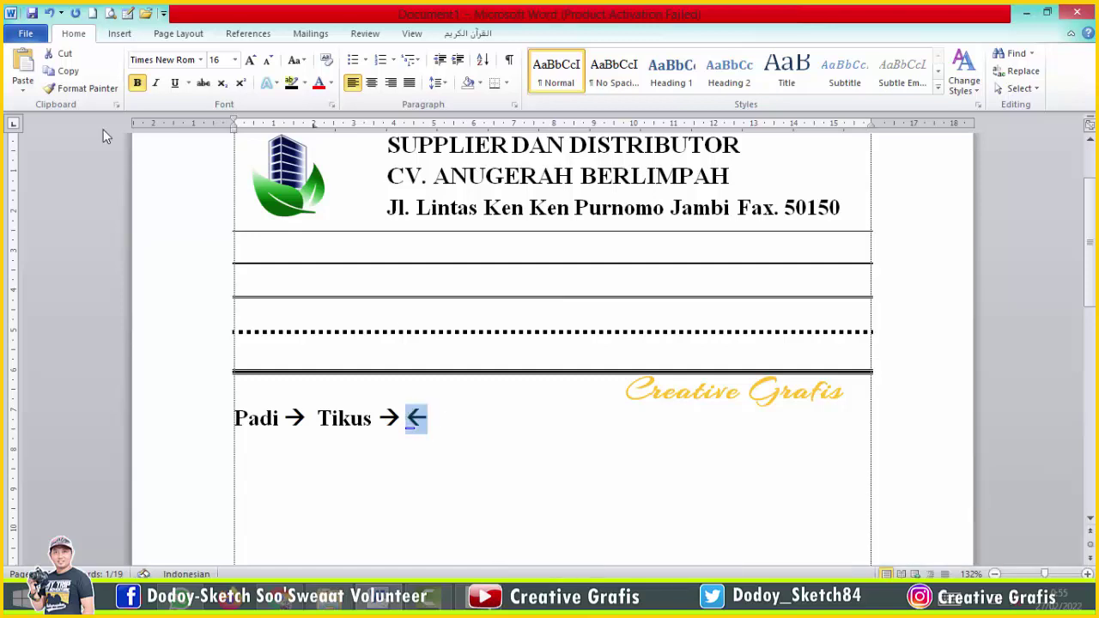
# Step: Insert a bold right arrow from ==> and a bold left arrow from <== after the existing left arrow
pyautogui.click(138, 84)
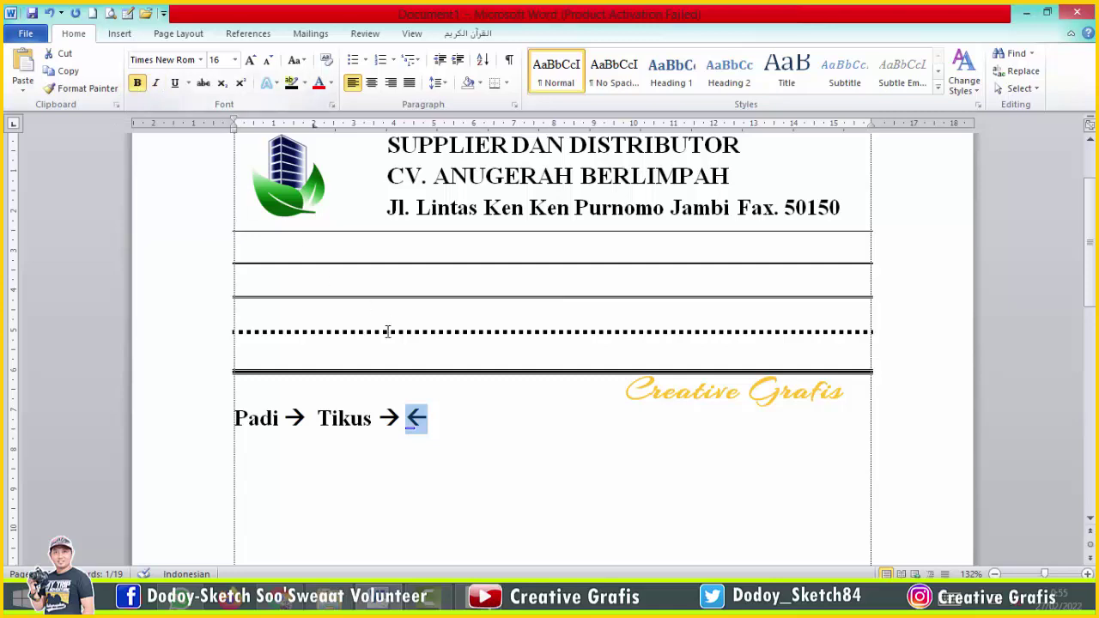
pyautogui.click(438, 420)
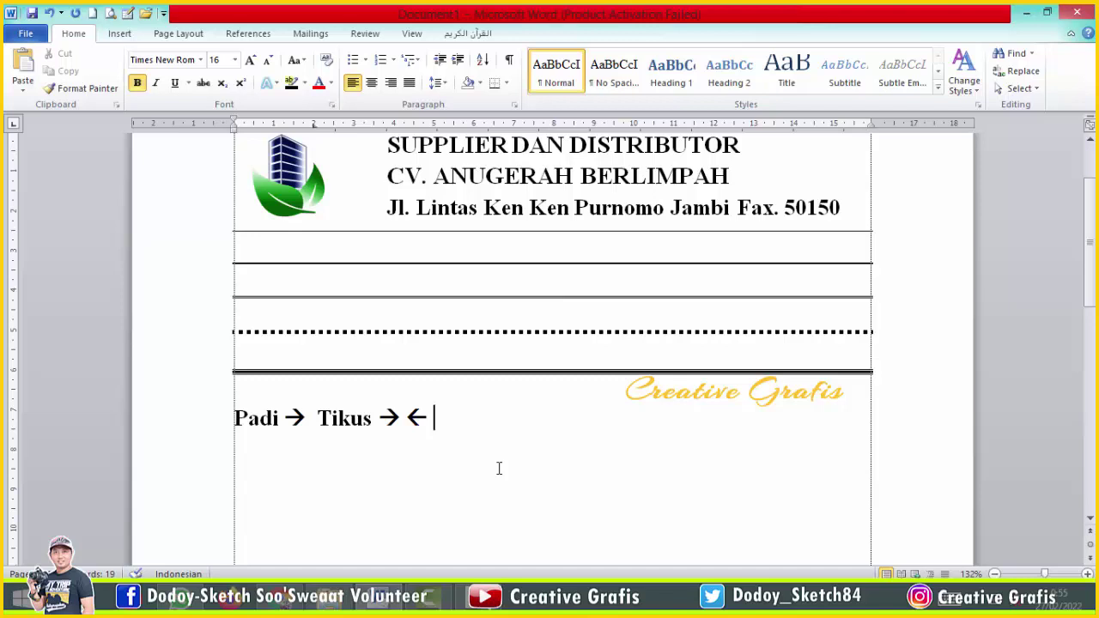
pyautogui.write('==>')
pyautogui.write('<==')
pyautogui.click(508, 510)
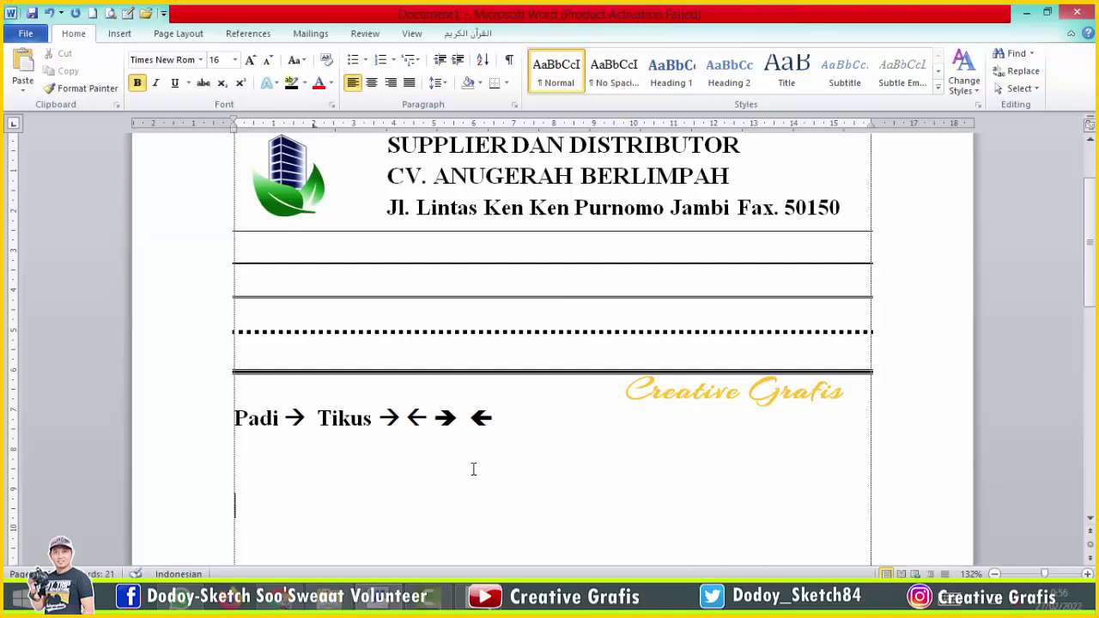
# Step: Examine the set of automatic horizontal lines between the letterhead text and the arrow line
pyautogui.scroll(2, 473, 466)
pyautogui.scroll(-2, 473, 466)
pyautogui.click(588, 401)
pyautogui.scroll(2, 481, 399)
pyautogui.click(378, 348)
pyautogui.moveTo(379, 373); pyautogui.dragTo(398, 461)
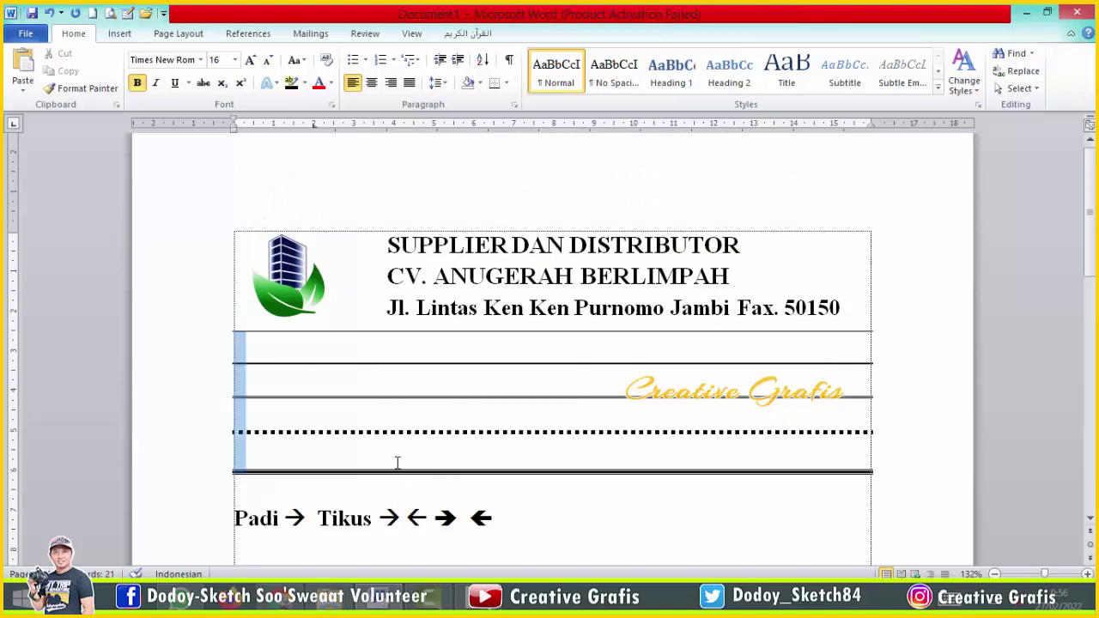
pyautogui.click(398, 466)
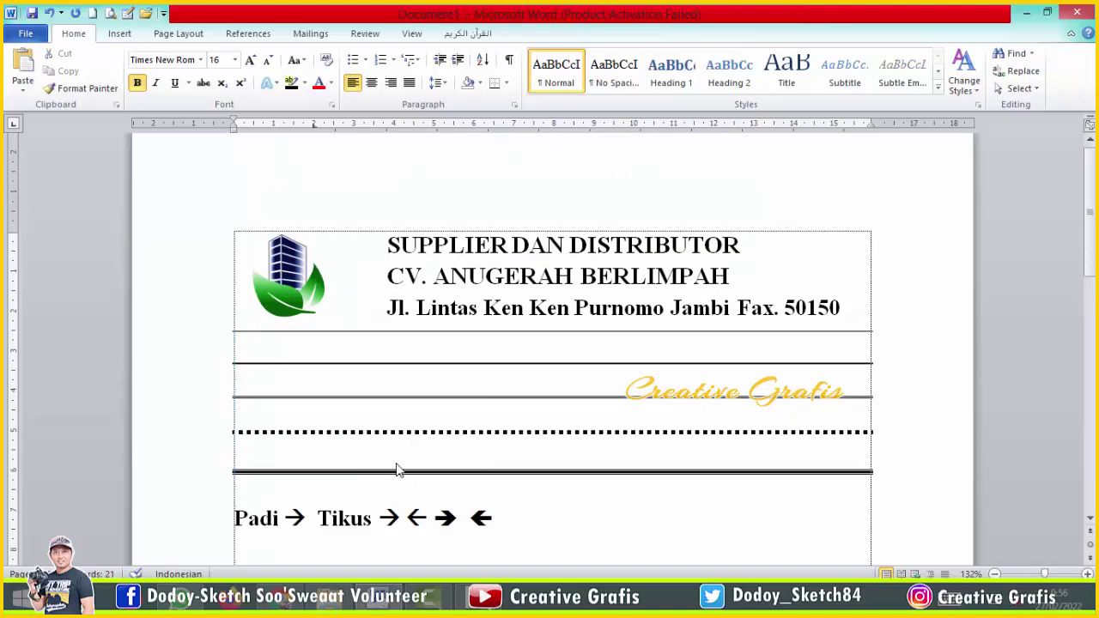
pyautogui.scroll(-2, 855, 387)
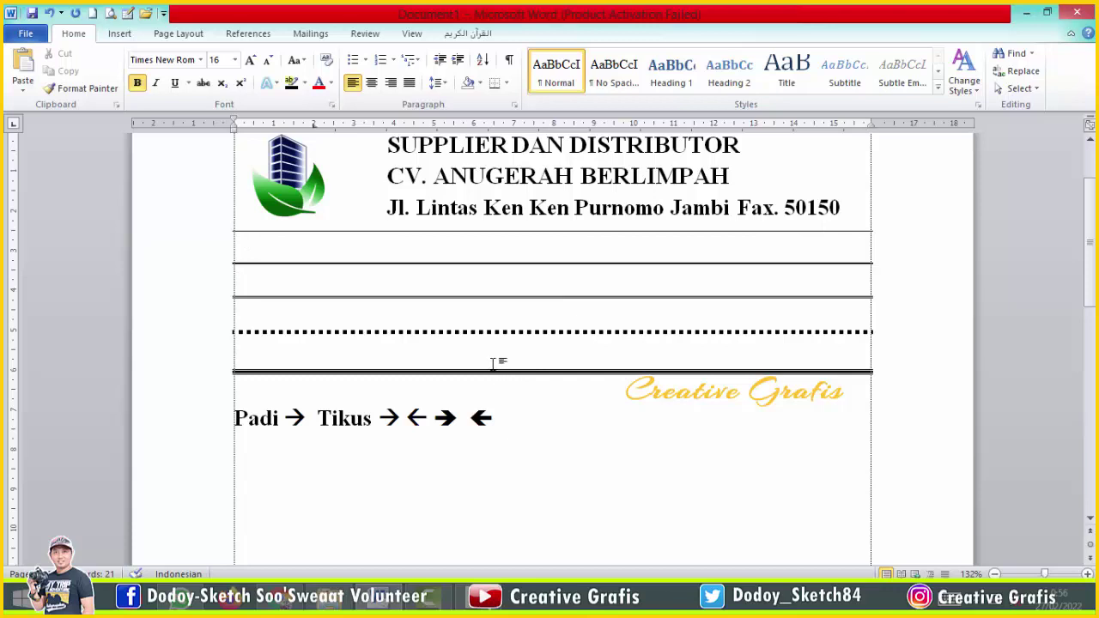
pyautogui.moveTo(844, 214); pyautogui.dragTo(856, 257)
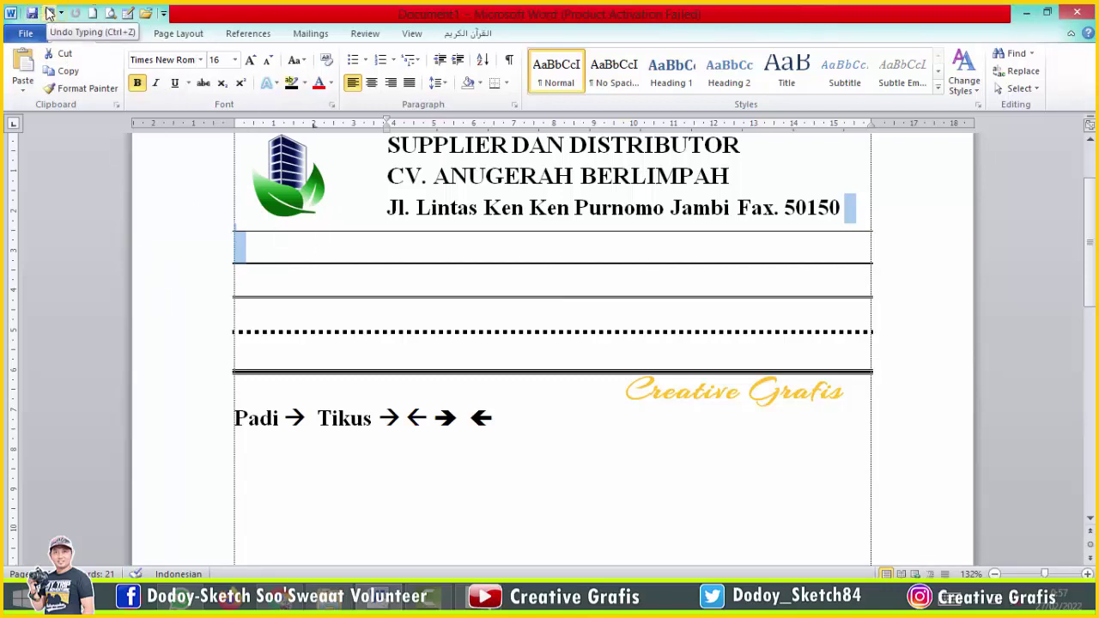
pyautogui.click(665, 295)
pyautogui.doubleClick(665, 295)
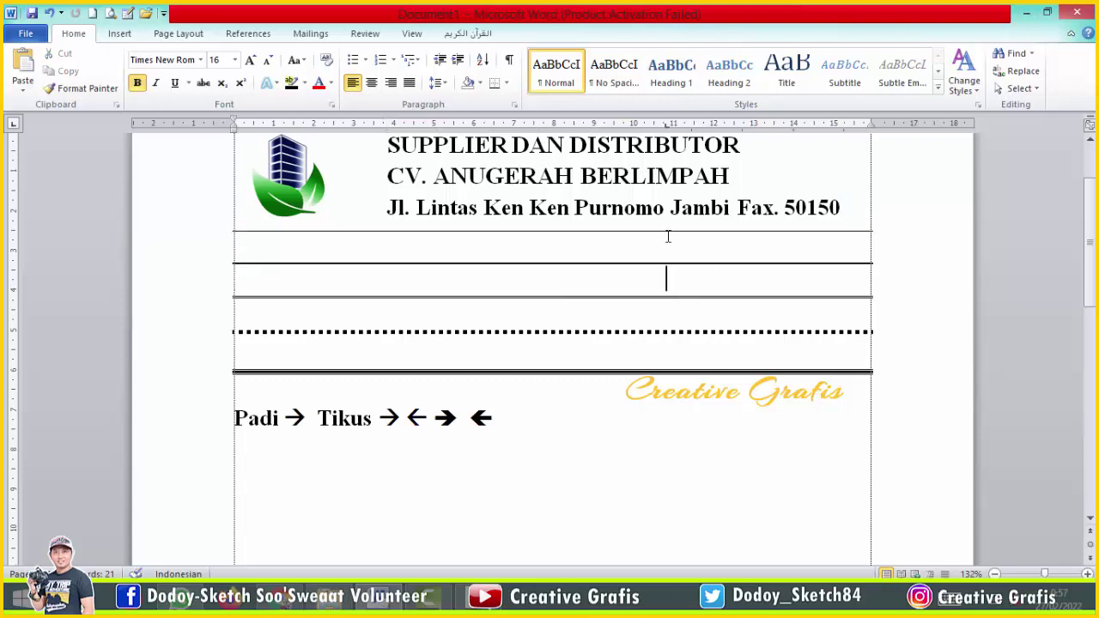
pyautogui.hotkey('ctrl', 'z')
pyautogui.click(578, 268)
# Step: Insert a 1x1 table on a new line beneath the arrow line
pyautogui.click(519, 446)
pyautogui.scroll(-2, 385, 461)
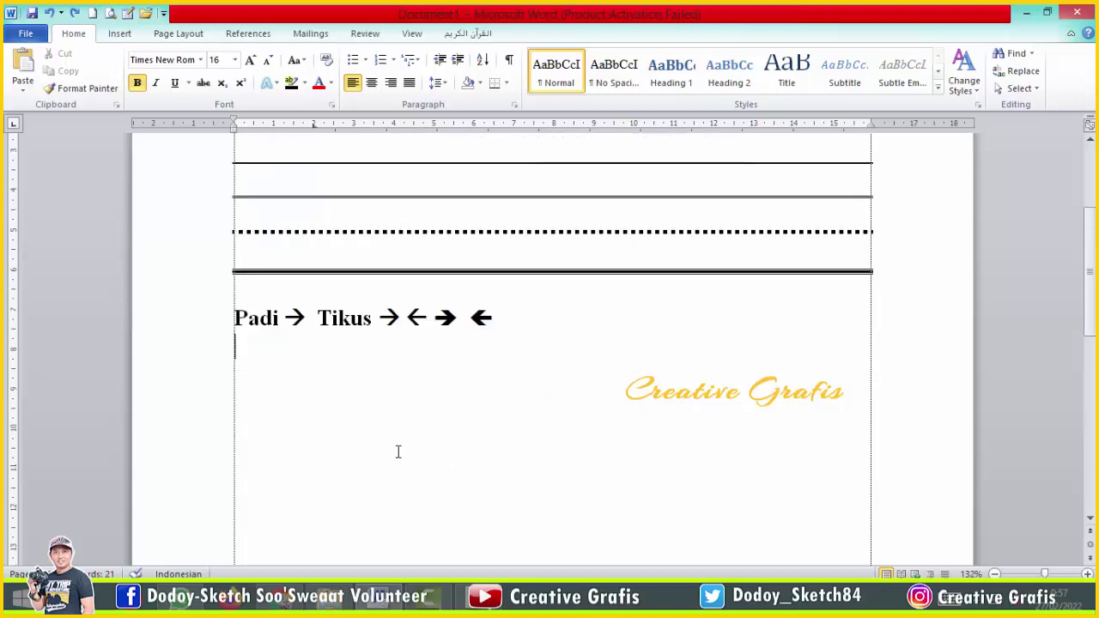
pyautogui.press('Return')
pyautogui.scroll(3, 398, 447)
pyautogui.scroll(-2, 403, 442)
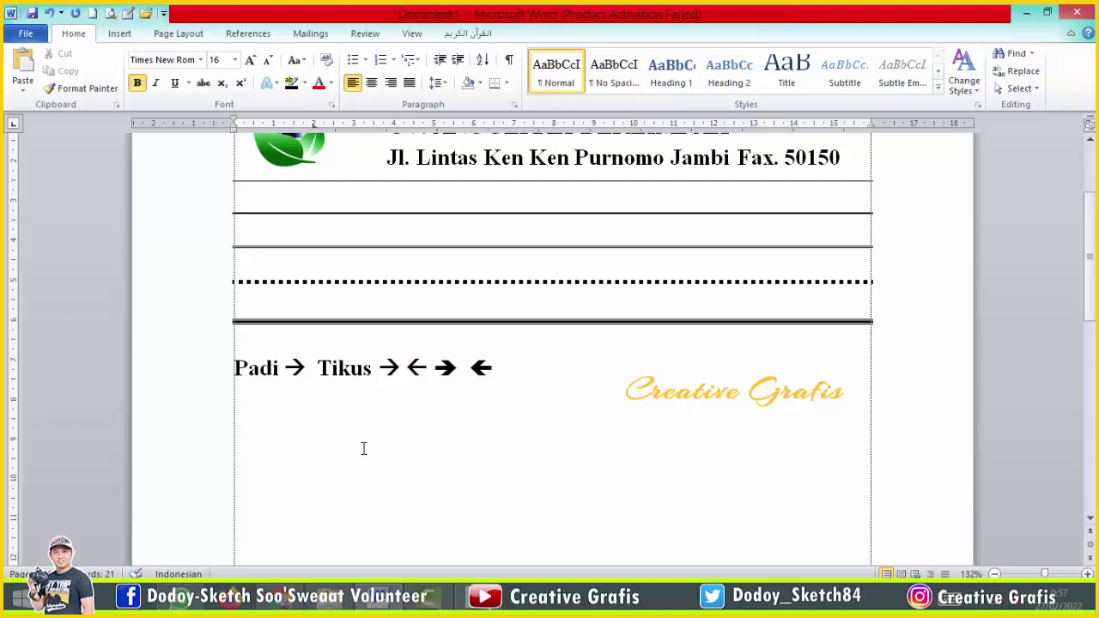
pyautogui.click(121, 36)
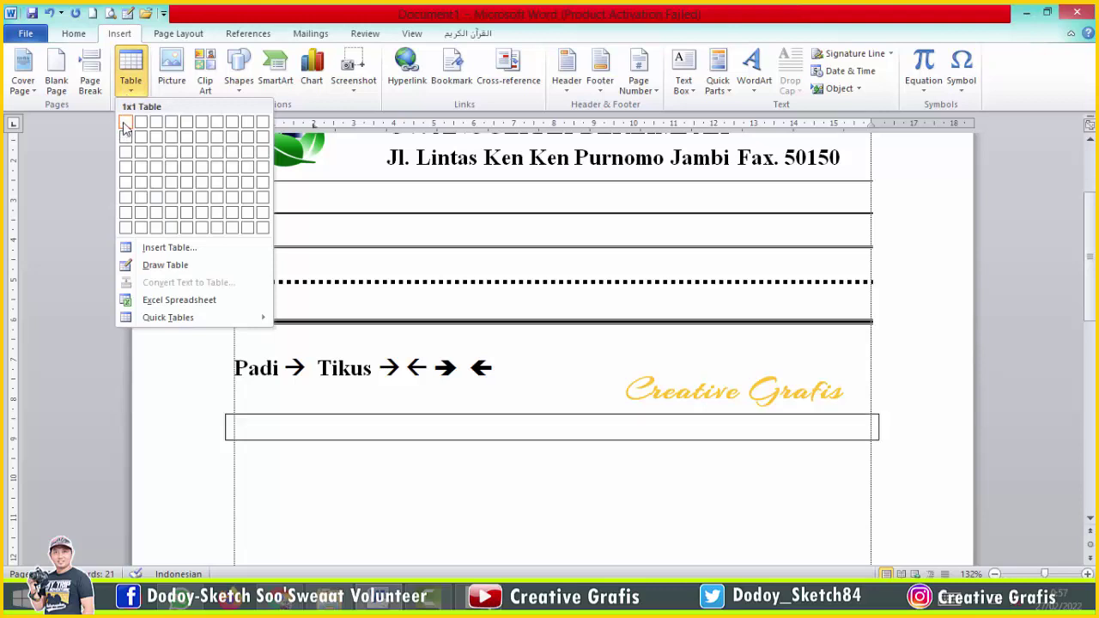
pyautogui.click(124, 127)
# Step: Move the table's left edge onto the left margin and its right edge just inside the right margin
pyautogui.scroll(-2, 554, 444)
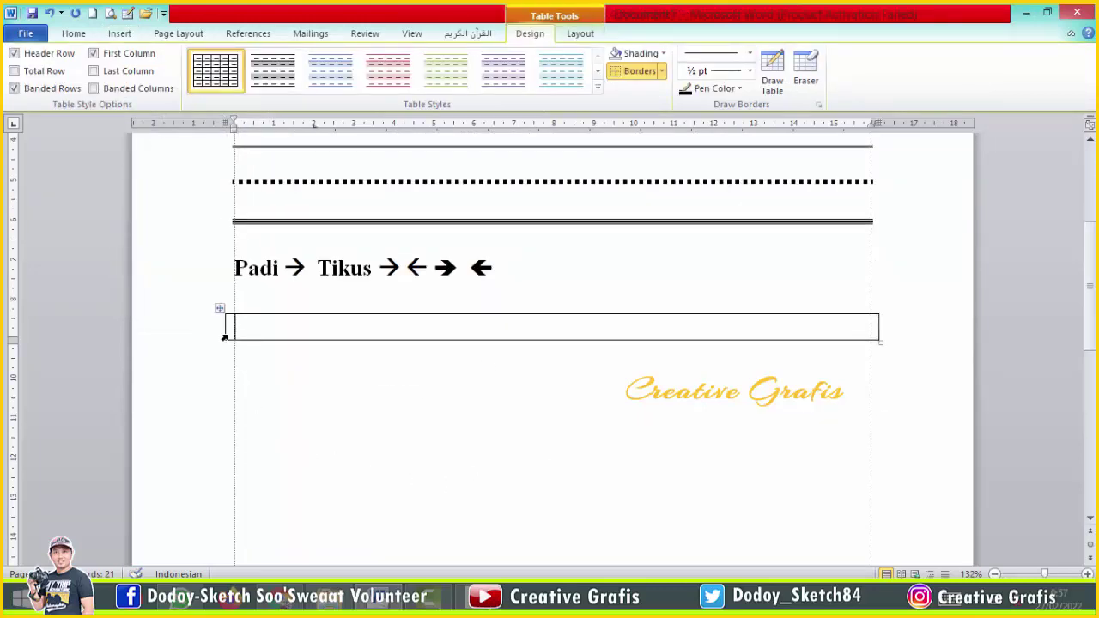
pyautogui.moveTo(224, 328); pyautogui.dragTo(234, 329)
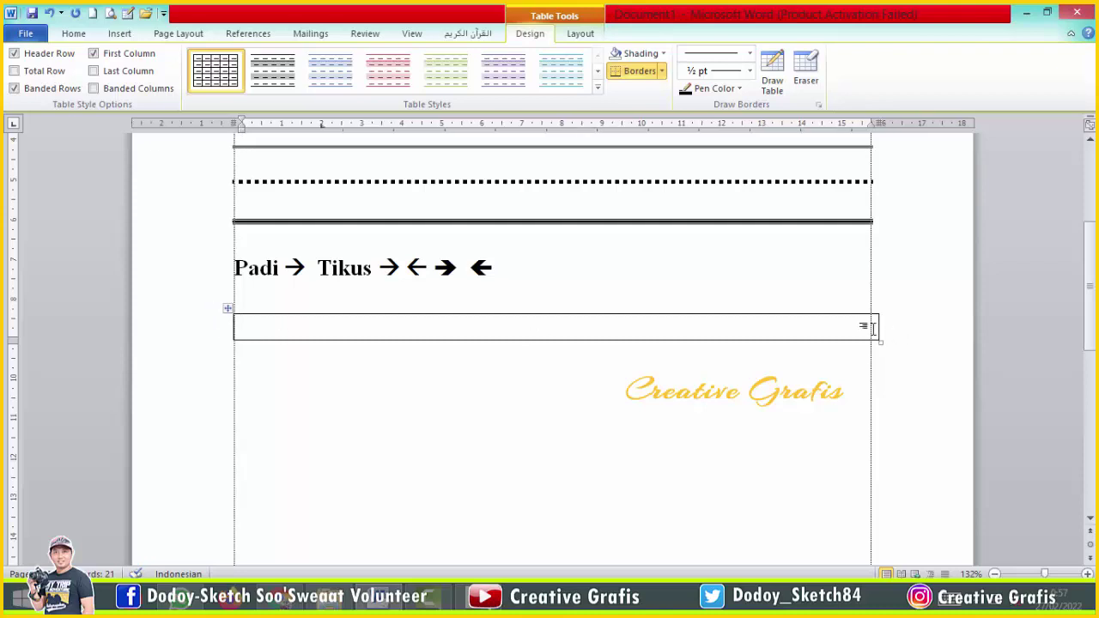
pyautogui.moveTo(870, 329)
pyautogui.mouseDown()
pyautogui.moveTo(837, 329)
pyautogui.moveTo(868, 329)
pyautogui.mouseUp()
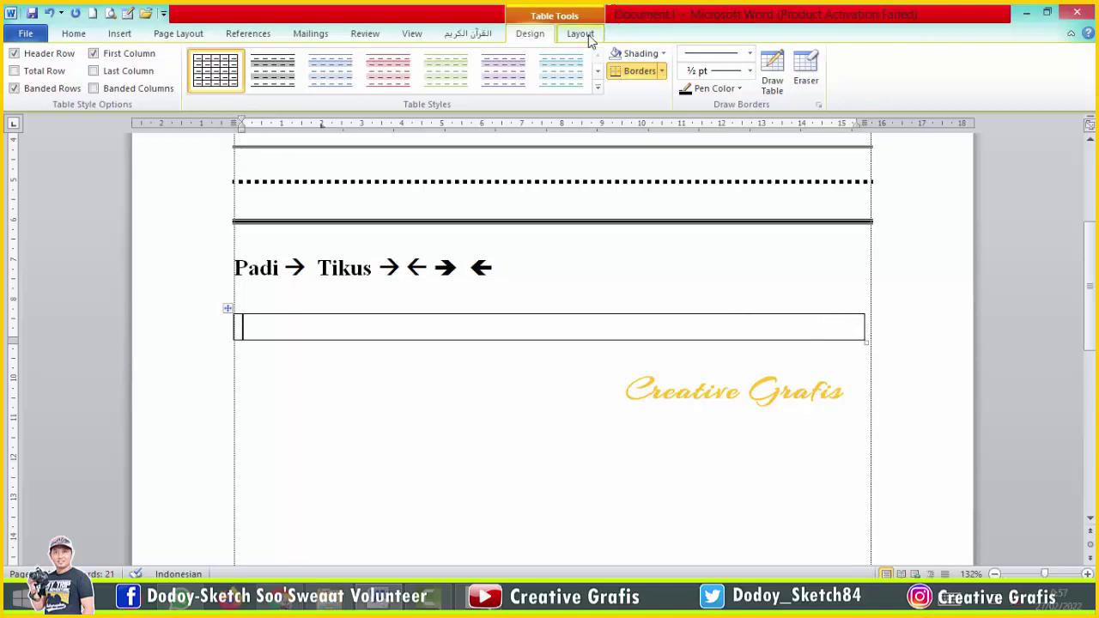
# Step: Remove all borders from the table and draw a 3 pt thin-thick-thin line along its top edge
pyautogui.click(661, 71)
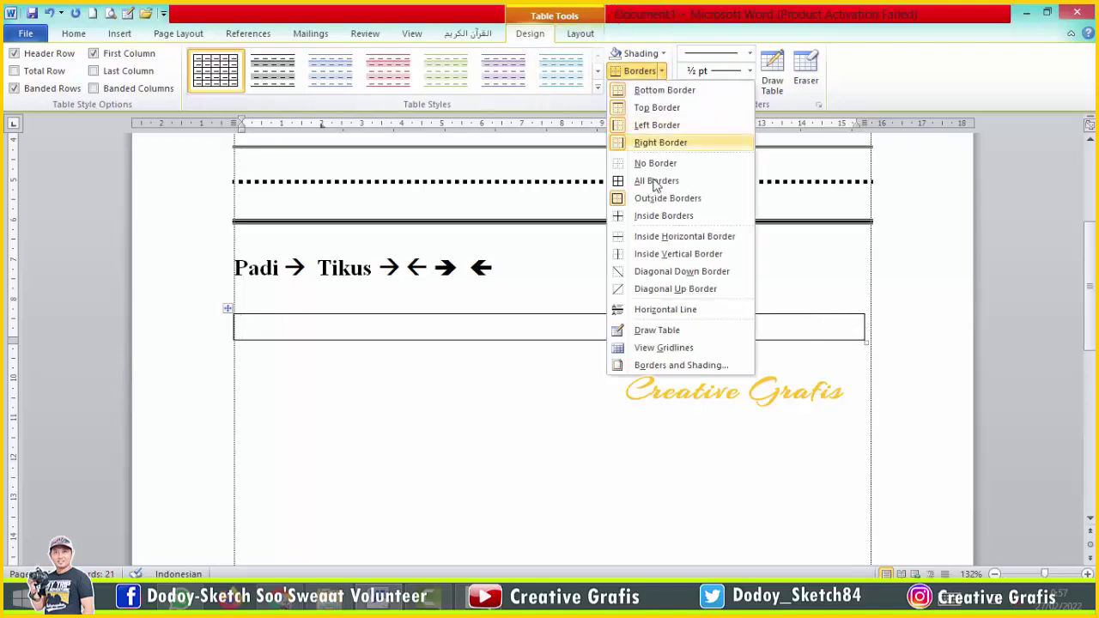
pyautogui.click(625, 163)
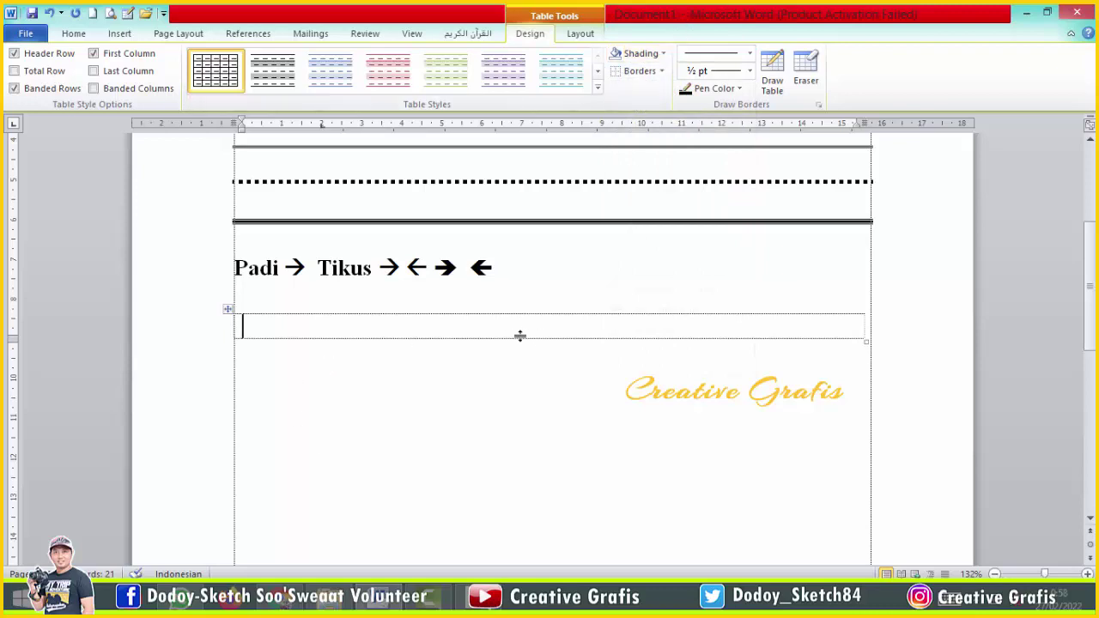
pyautogui.click(750, 53)
pyautogui.scroll(-3, 730, 314)
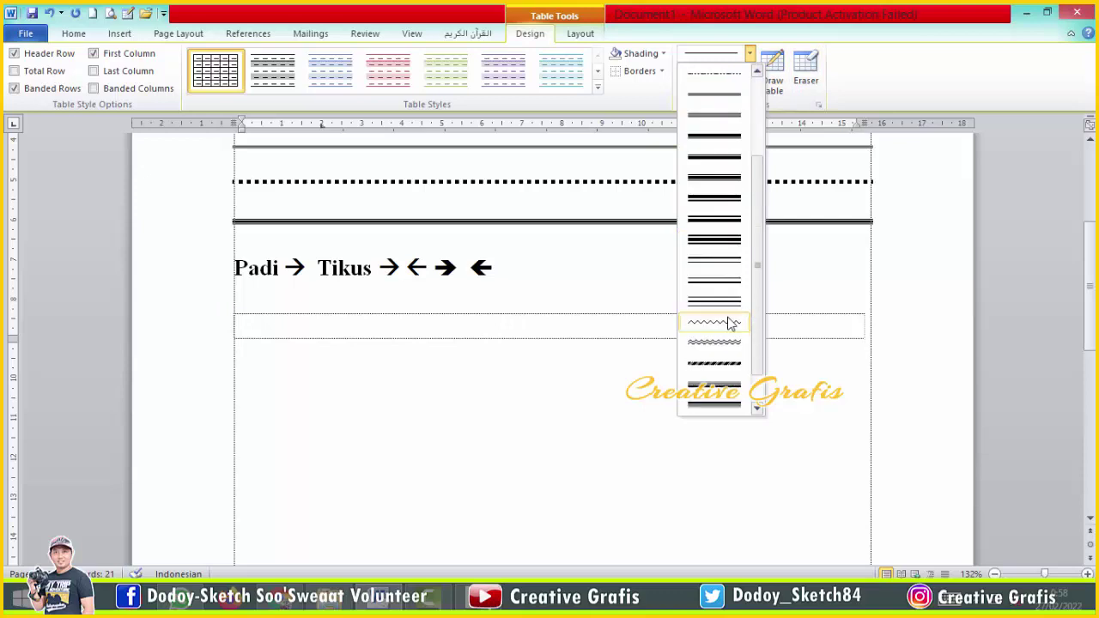
pyautogui.scroll(3, 730, 324)
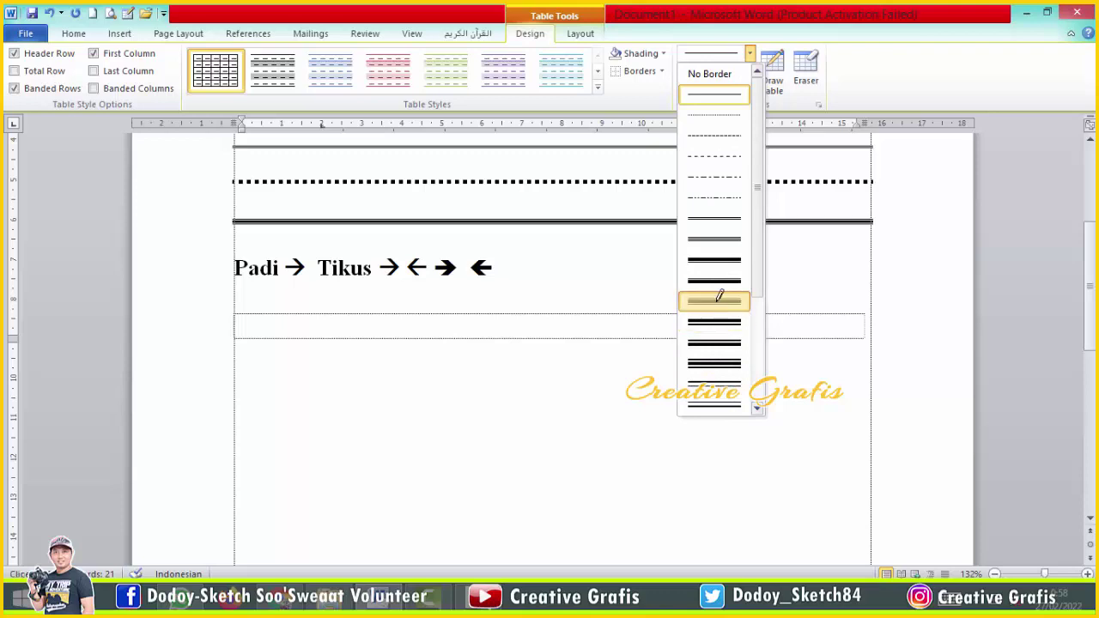
pyautogui.click(721, 302)
pyautogui.click(603, 314)
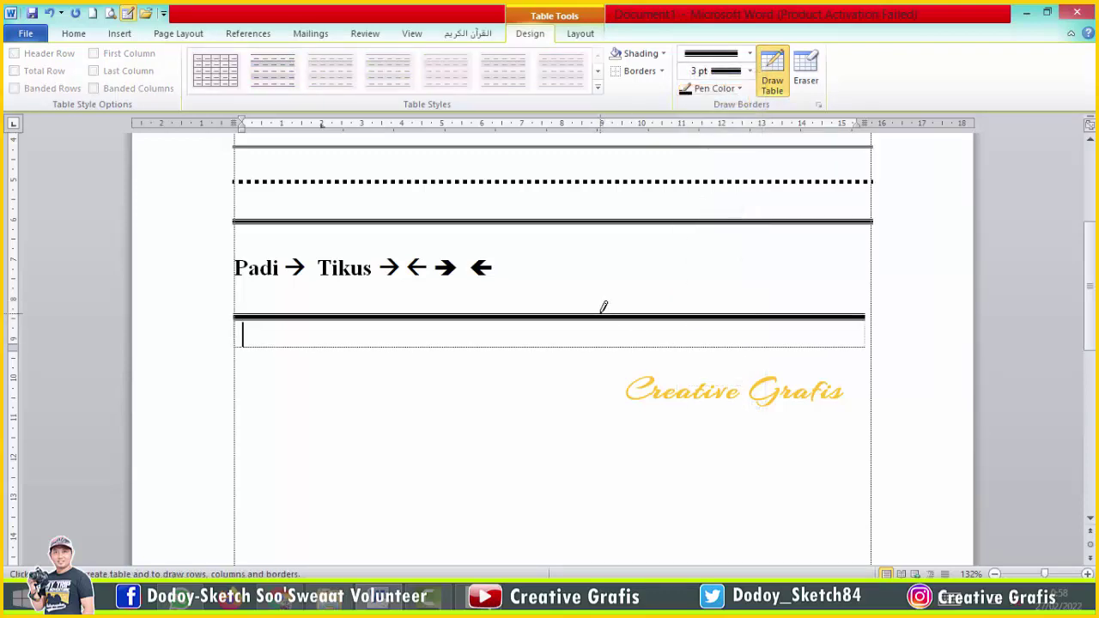
pyautogui.click(611, 388)
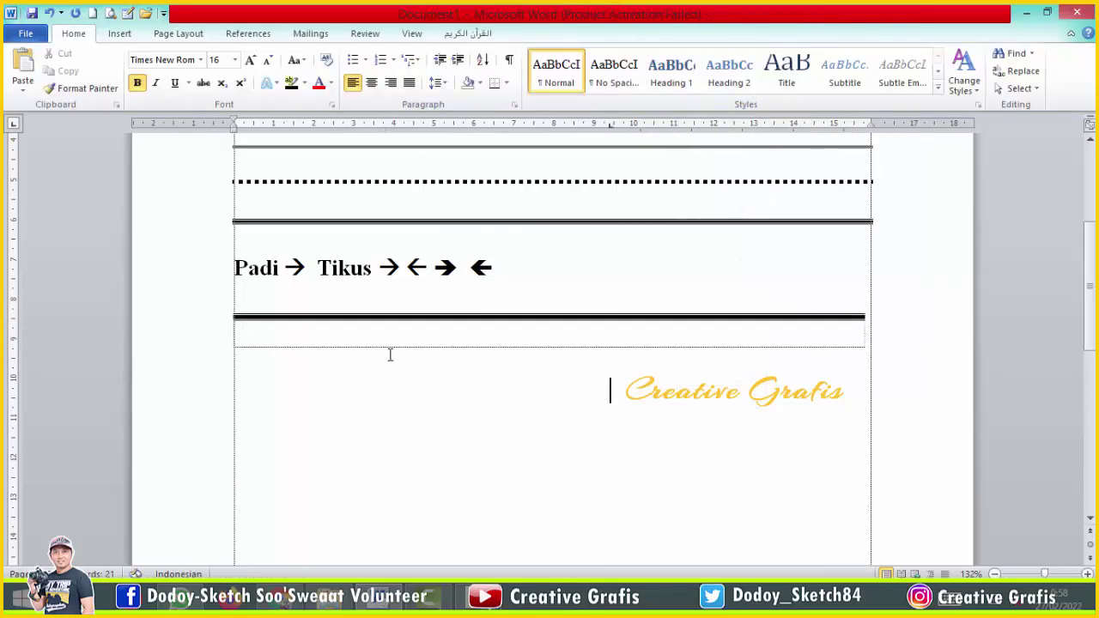
# Step: Reduce the font size in the empty table cell to 10 to shrink the row height
pyautogui.click(334, 337)
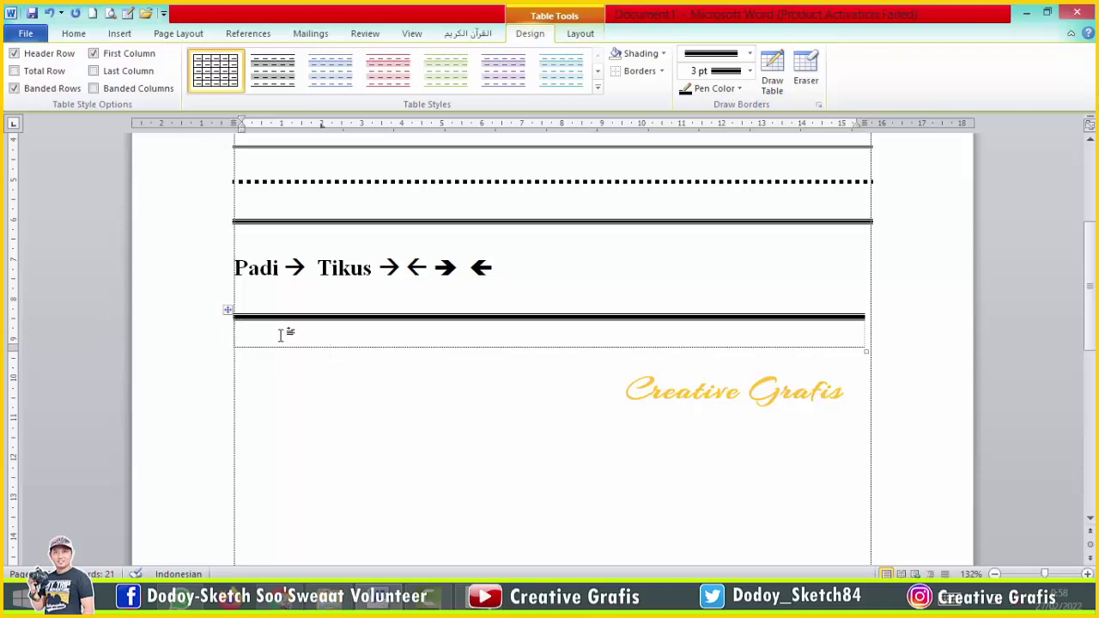
pyautogui.hotkey('ctrl', '[')
pyautogui.hotkey('ctrl', '[')
pyautogui.hotkey('ctrl', '[')
pyautogui.hotkey('ctrl', '[')
pyautogui.hotkey('ctrl', '[')
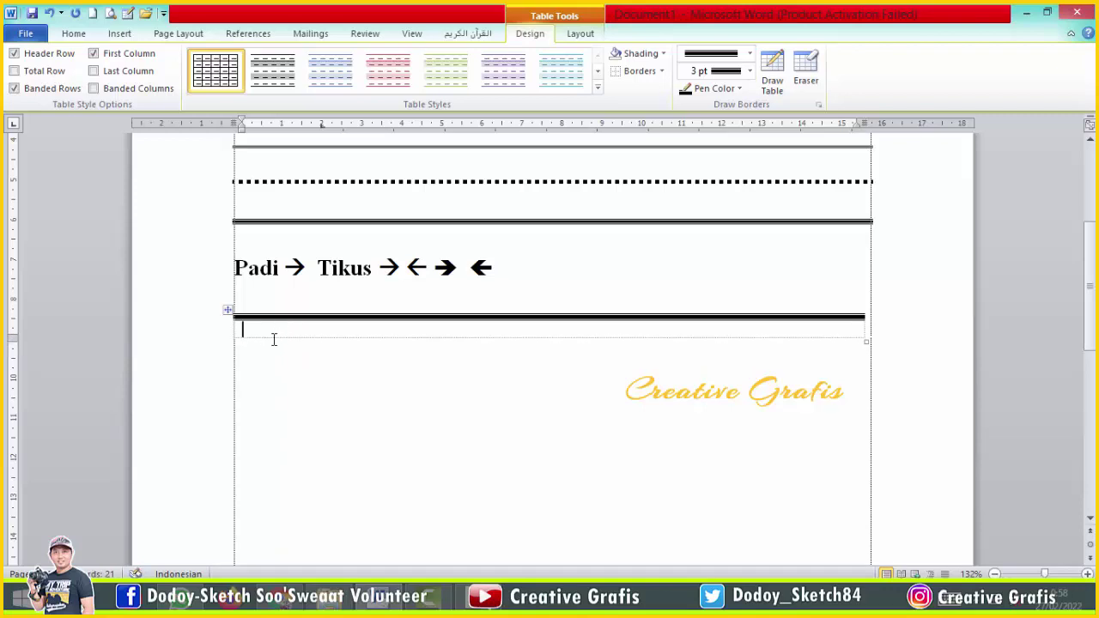
# Step: Write "Nomor ::" beneath the table, leaving one blank line between them
pyautogui.click(282, 345)
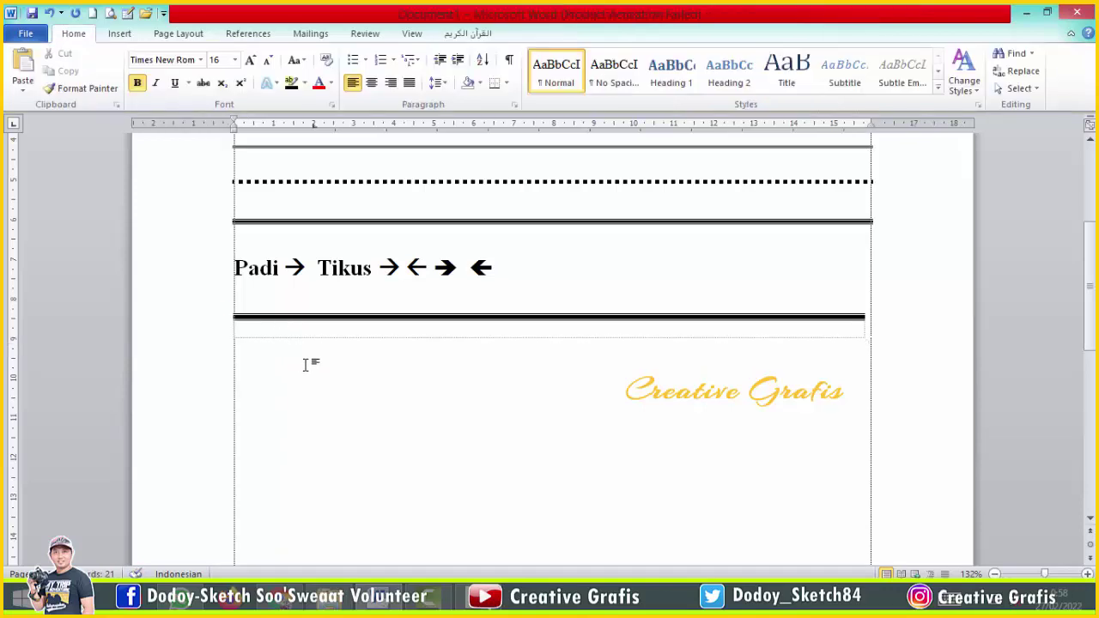
pyautogui.write('Nomor ')
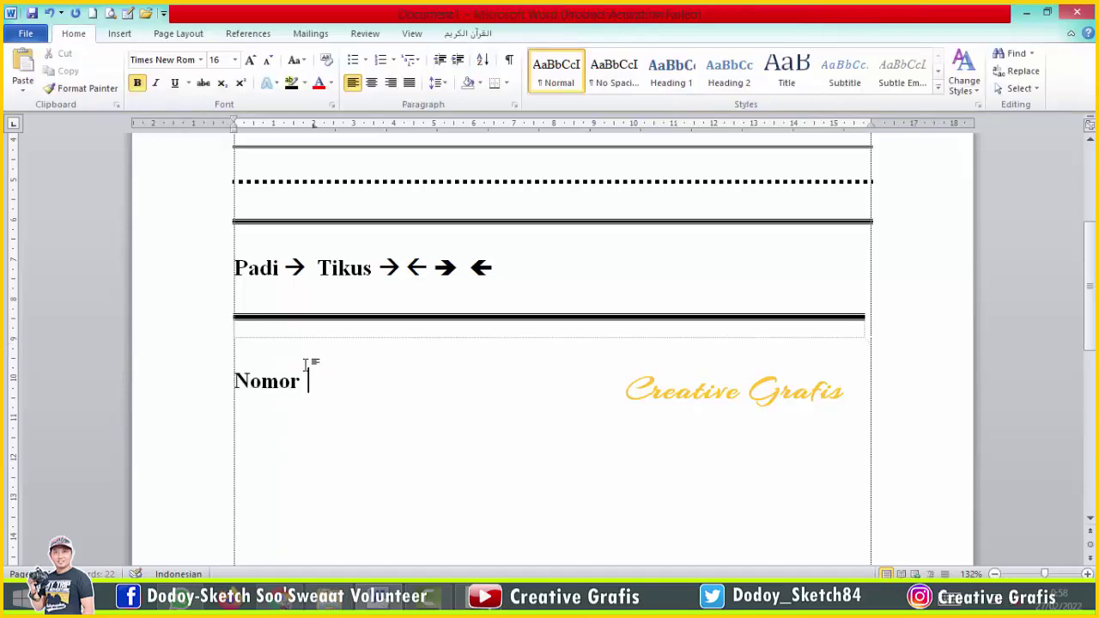
pyautogui.write('::')
pyautogui.click(287, 347)
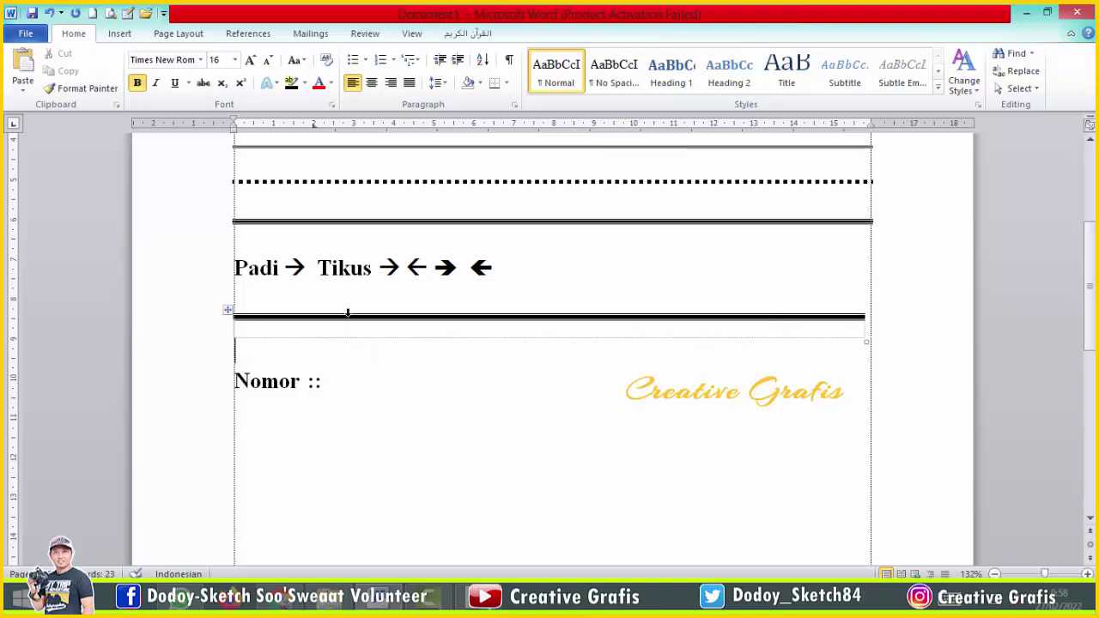
pyautogui.moveTo(343, 303); pyautogui.dragTo(354, 345)
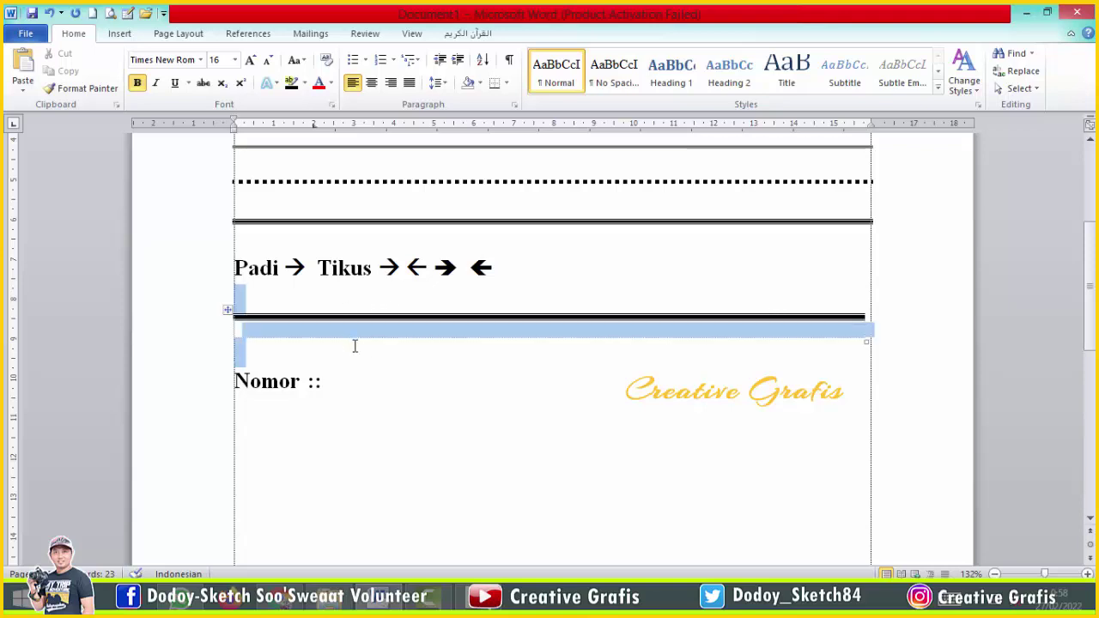
pyautogui.press('Delete')
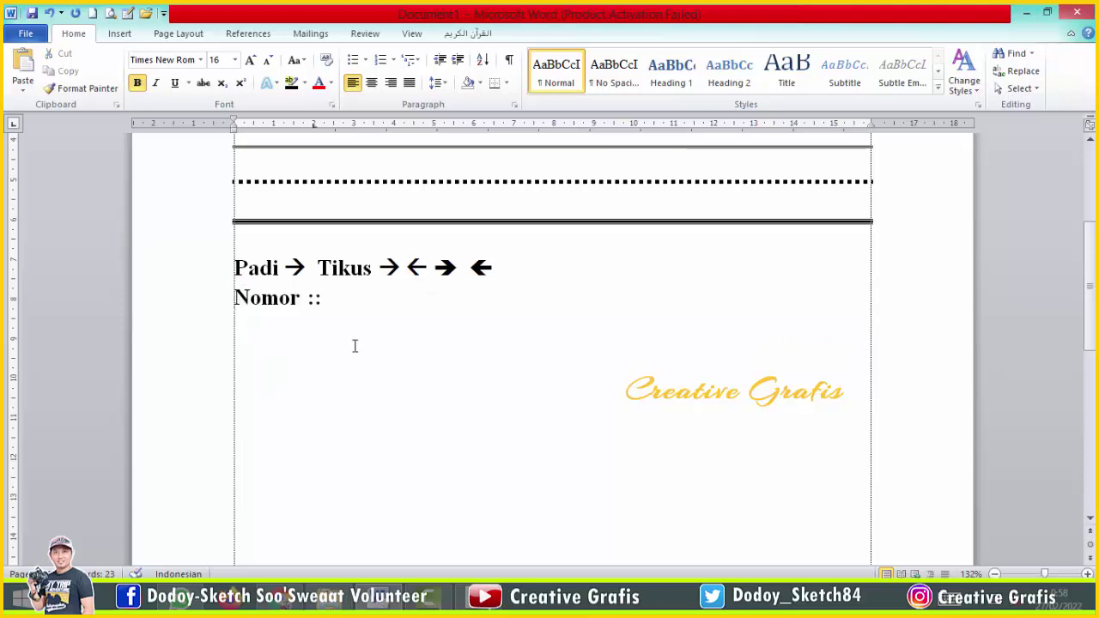
pyautogui.hotkey('ctrl', 'z')
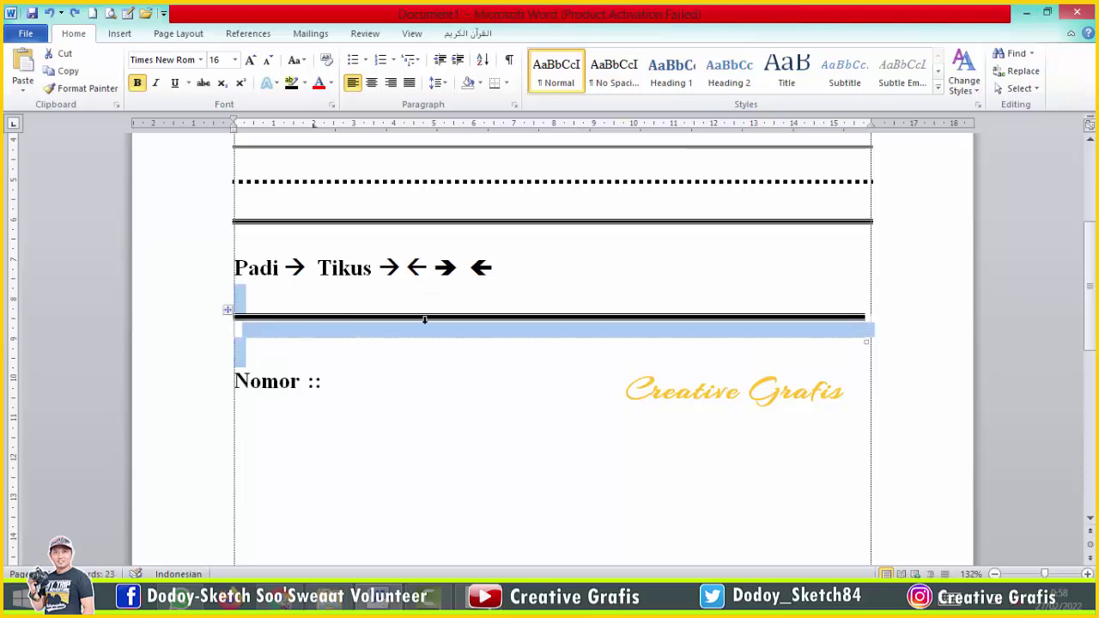
pyautogui.click(581, 361)
# Step: Resize the table so its right edge lines up with the right page margin
pyautogui.moveTo(864, 326); pyautogui.dragTo(893, 320)
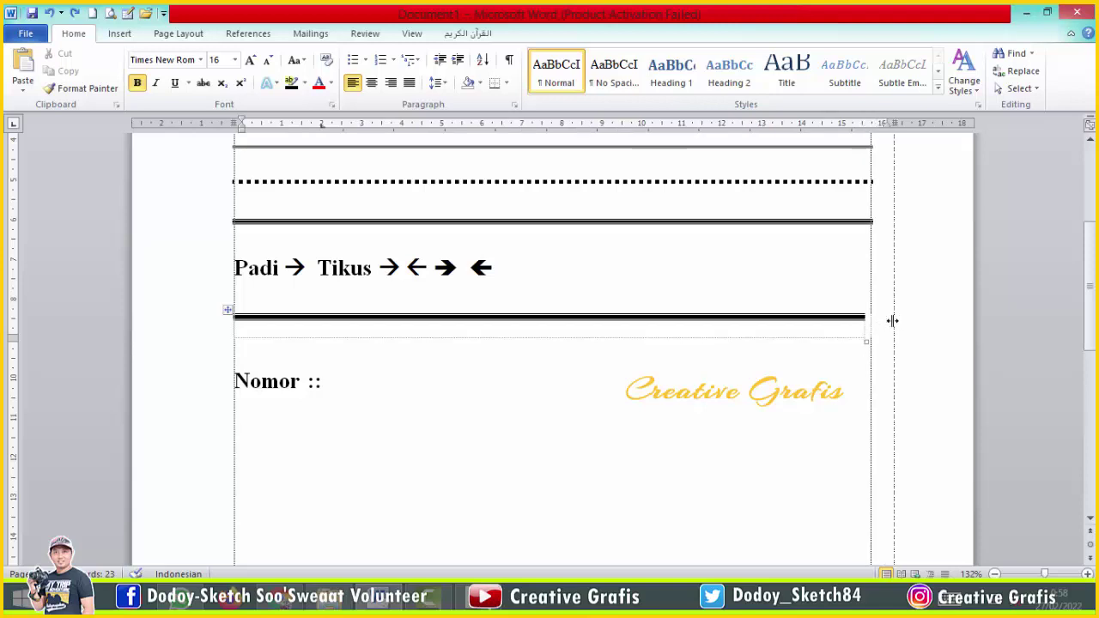
pyautogui.moveTo(893, 320); pyautogui.dragTo(893, 321)
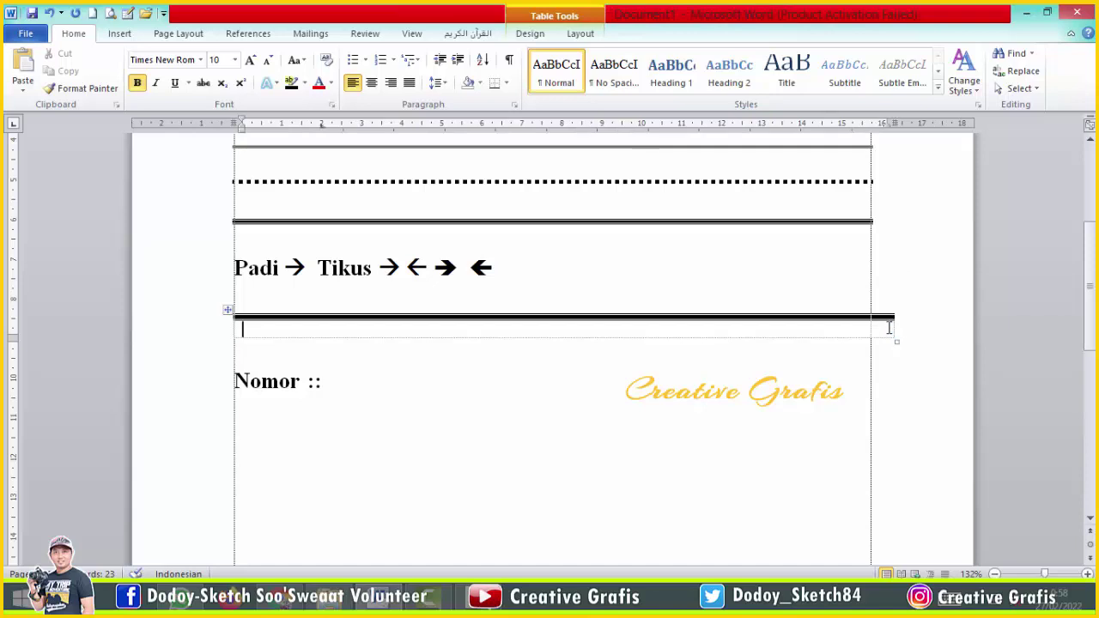
pyautogui.moveTo(893, 326); pyautogui.dragTo(871, 331)
# Step: Compare the automatic horizontal lines under the letterhead with the line made from the table's top border
pyautogui.scroll(3, 871, 318)
pyautogui.scroll(-1, 871, 271)
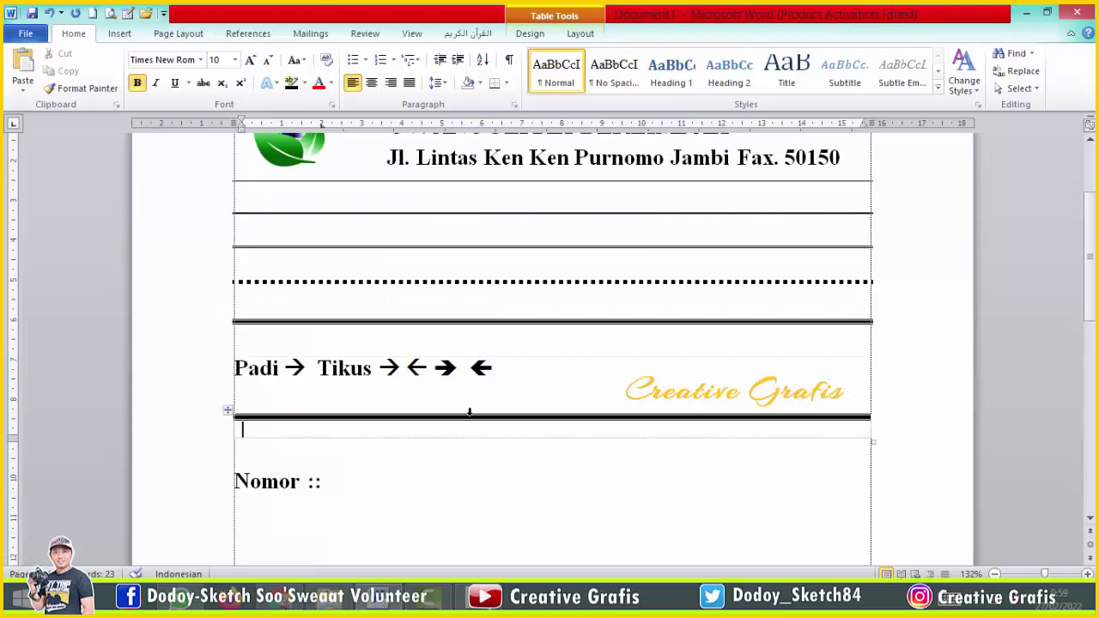
pyautogui.scroll(1, 743, 353)
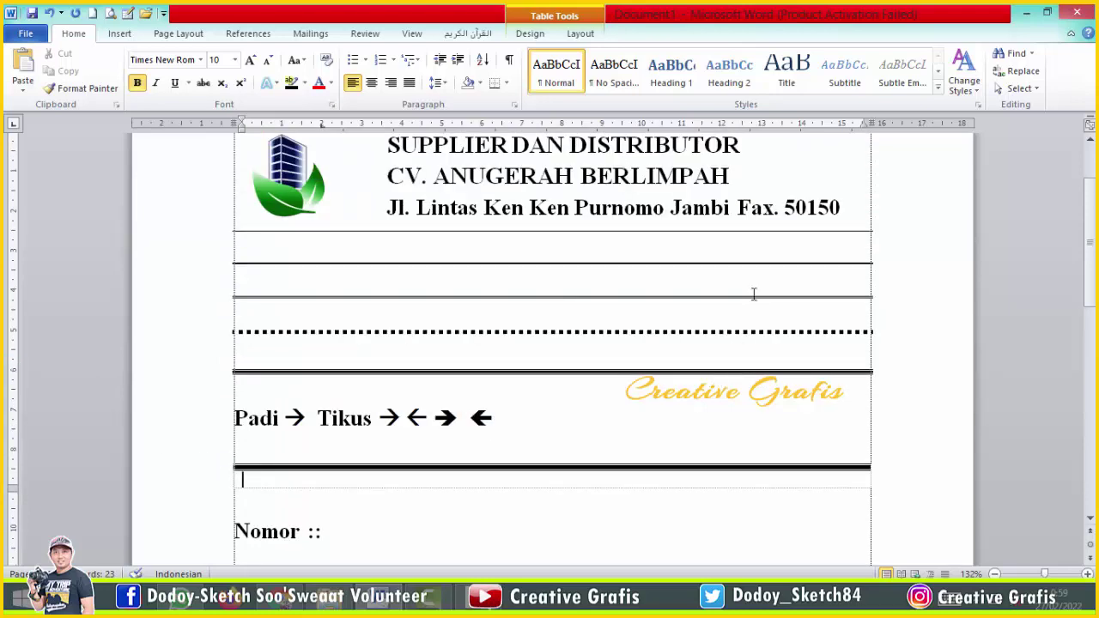
pyautogui.scroll(1, 535, 395)
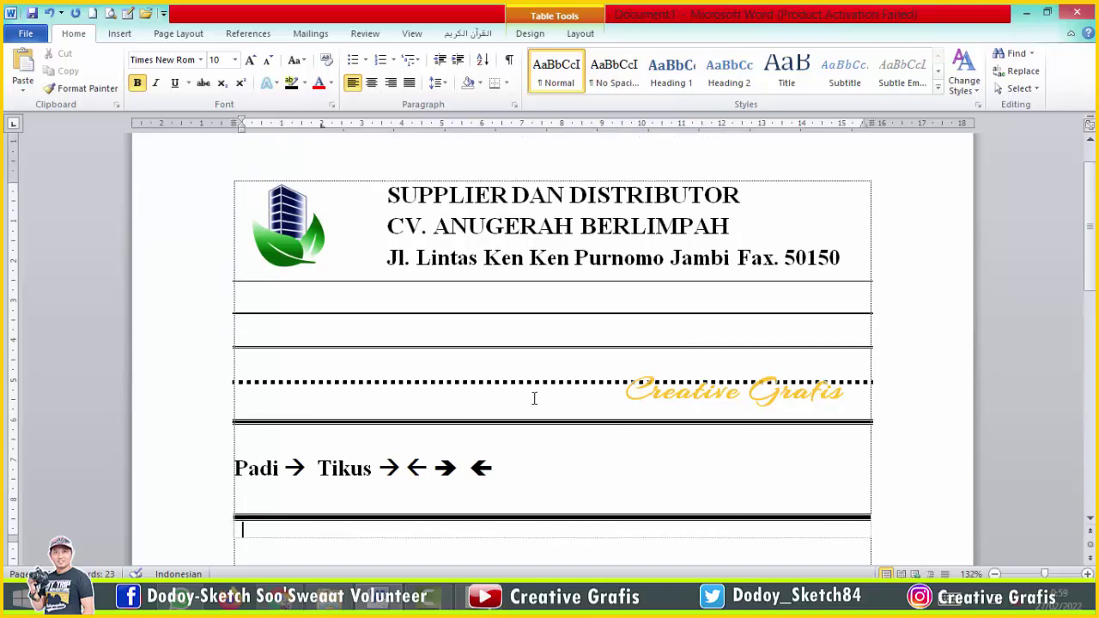
pyautogui.moveTo(544, 442); pyautogui.dragTo(526, 309)
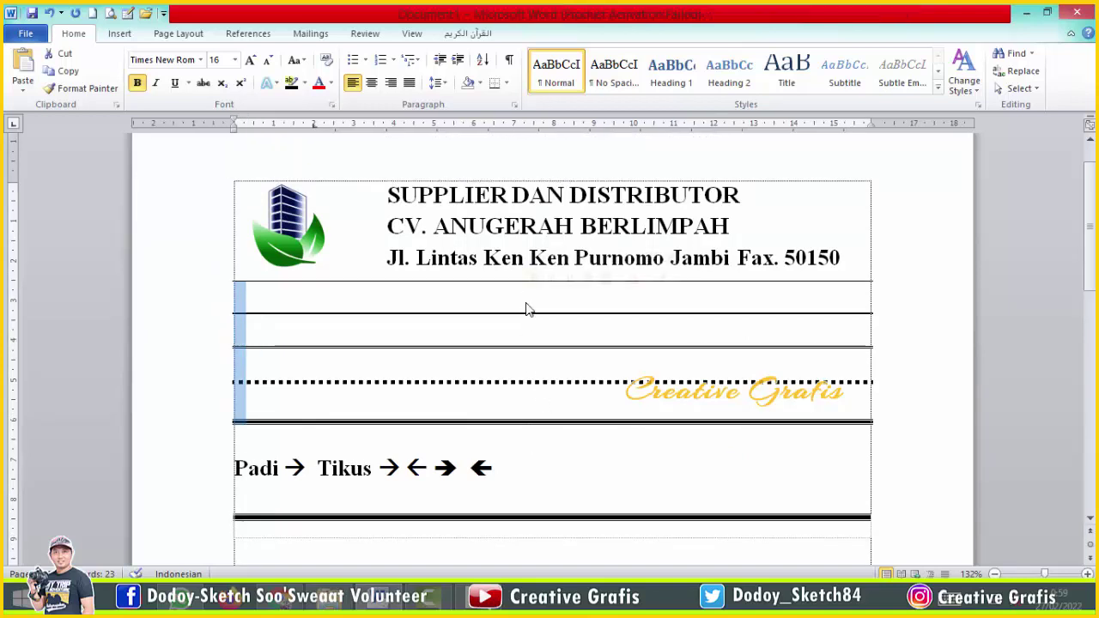
pyautogui.scroll(-3, 526, 309)
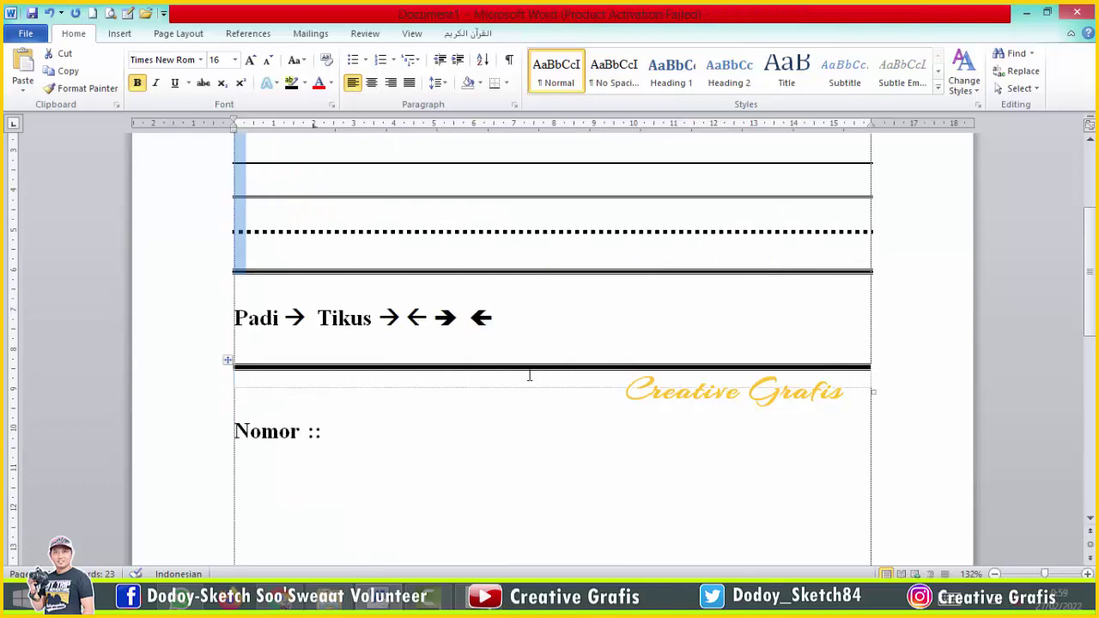
pyautogui.moveTo(461, 353); pyautogui.dragTo(466, 398)
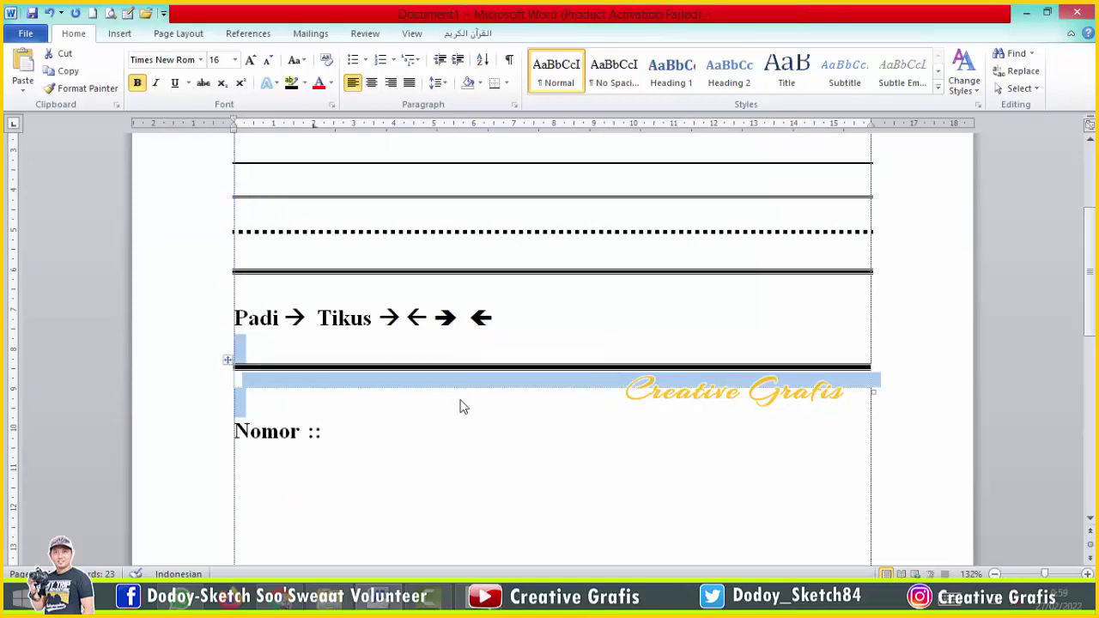
pyautogui.click(461, 397)
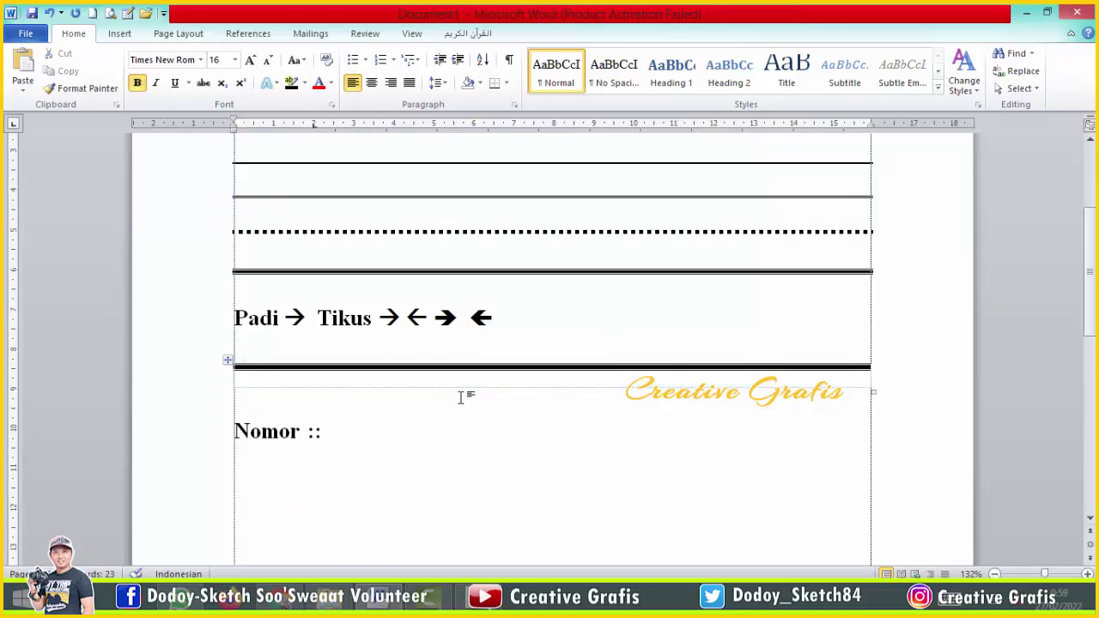